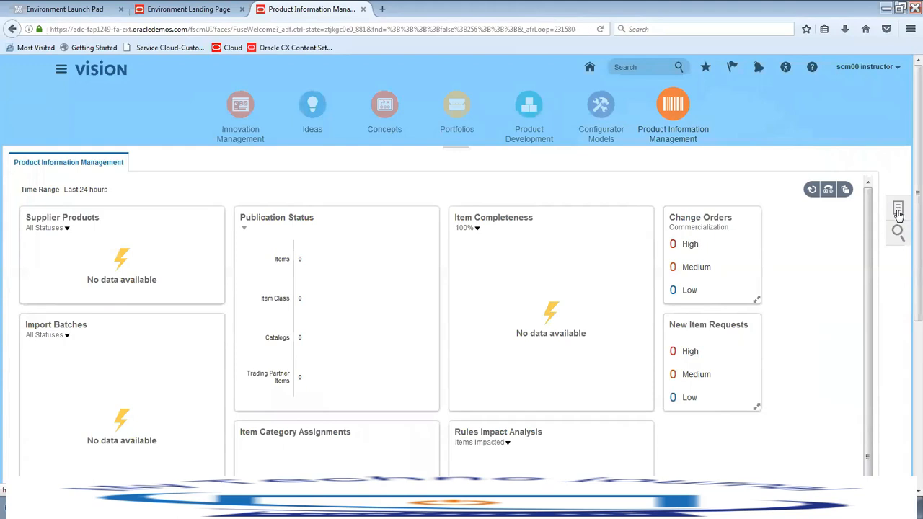
# - Start creating a new item in organization 000, with the number of items set to 1
pyautogui.click(898, 211)
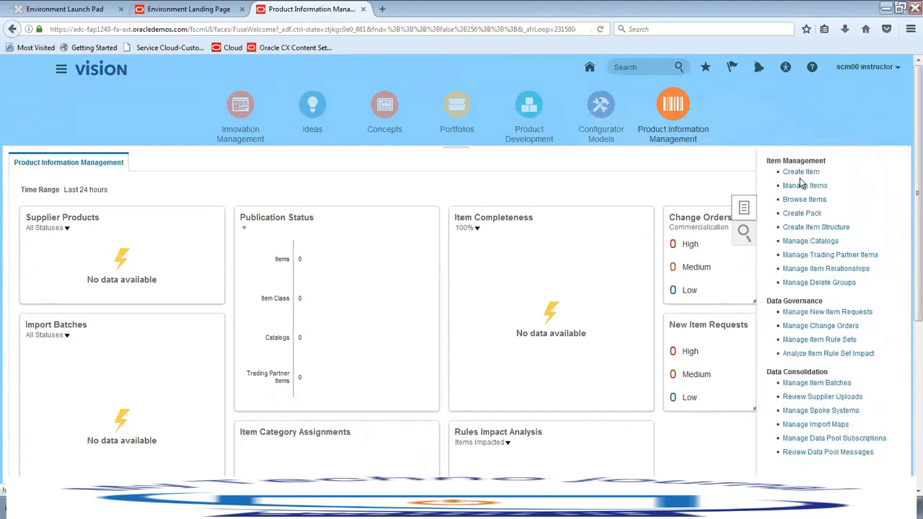
pyautogui.click(801, 172)
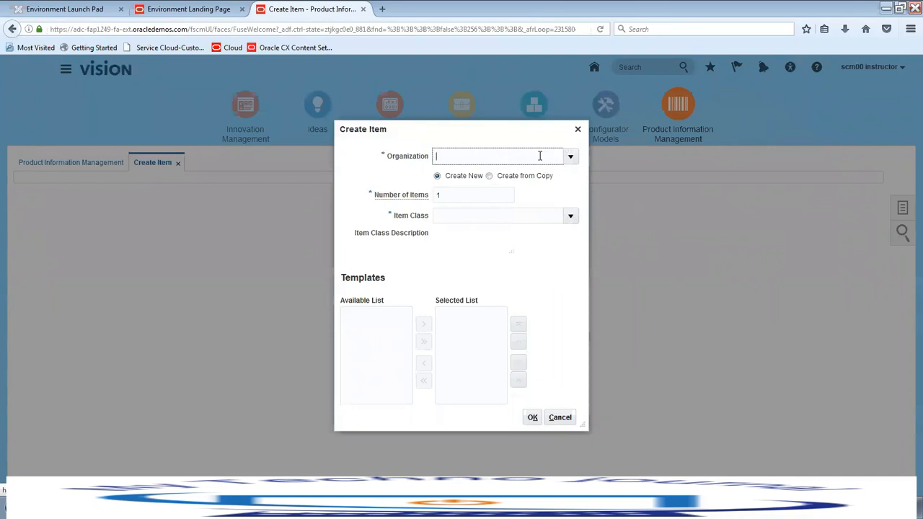
pyautogui.write('000')
pyautogui.click(485, 178)
pyautogui.click(461, 196)
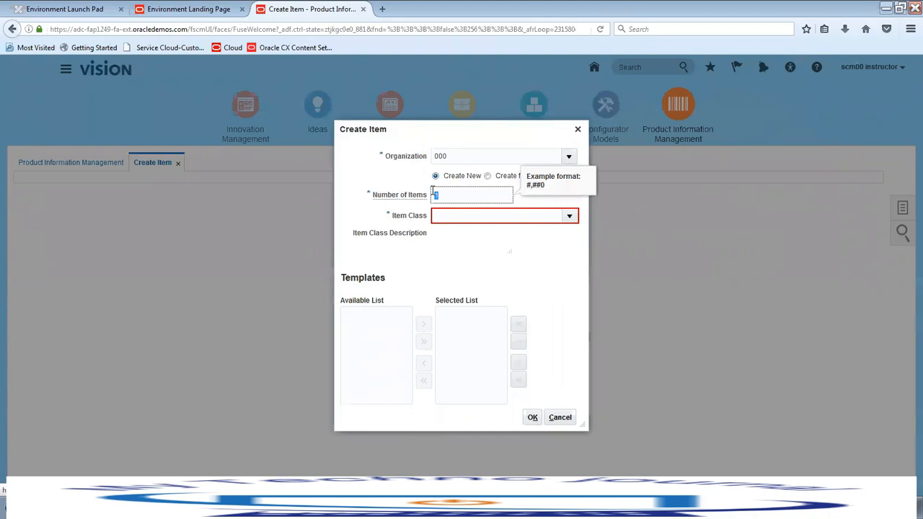
pyautogui.click(467, 195)
pyautogui.moveTo(467, 195); pyautogui.dragTo(411, 193)
pyautogui.click(519, 254)
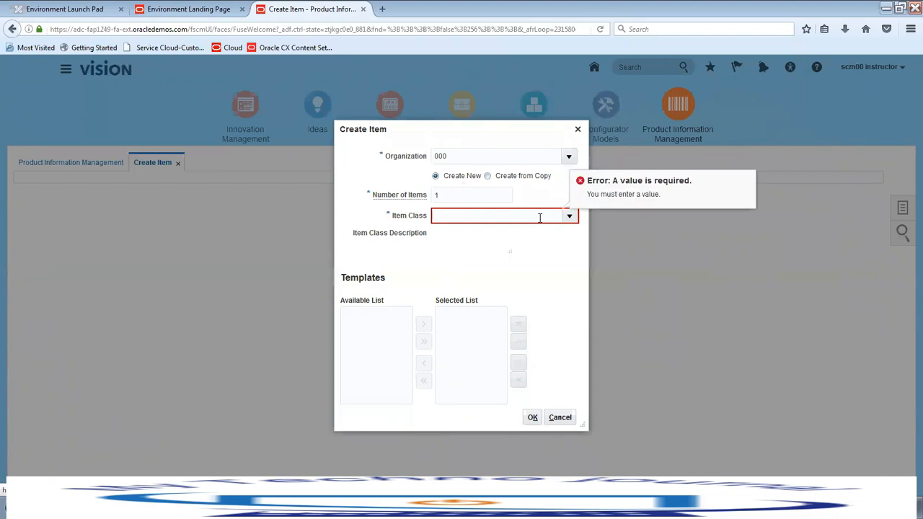
# - Assign Root Item Class and the Finished Goods template to the new item and confirm the creation settings
pyautogui.write('oot')
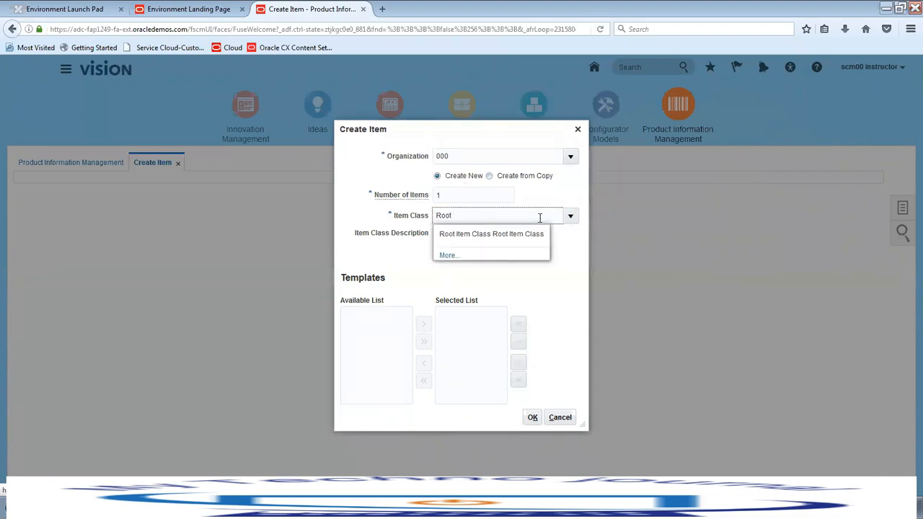
pyautogui.click(540, 235)
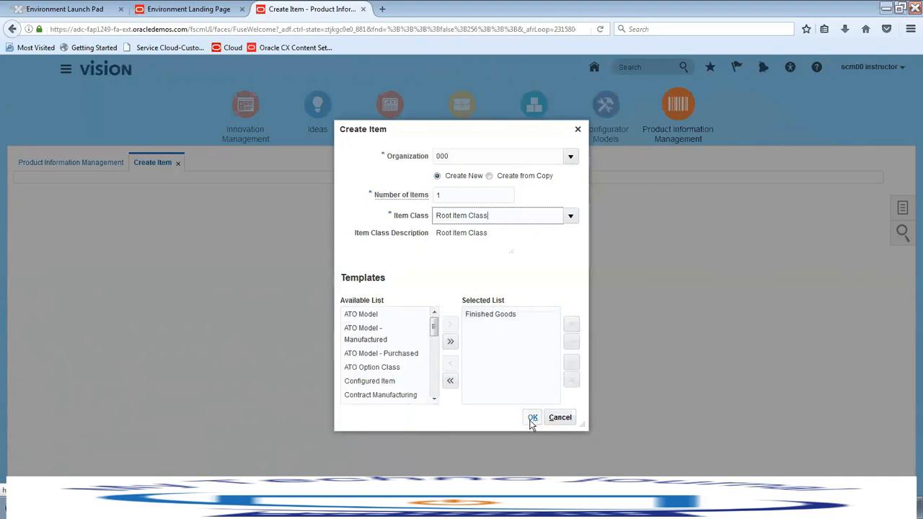
pyautogui.click(532, 419)
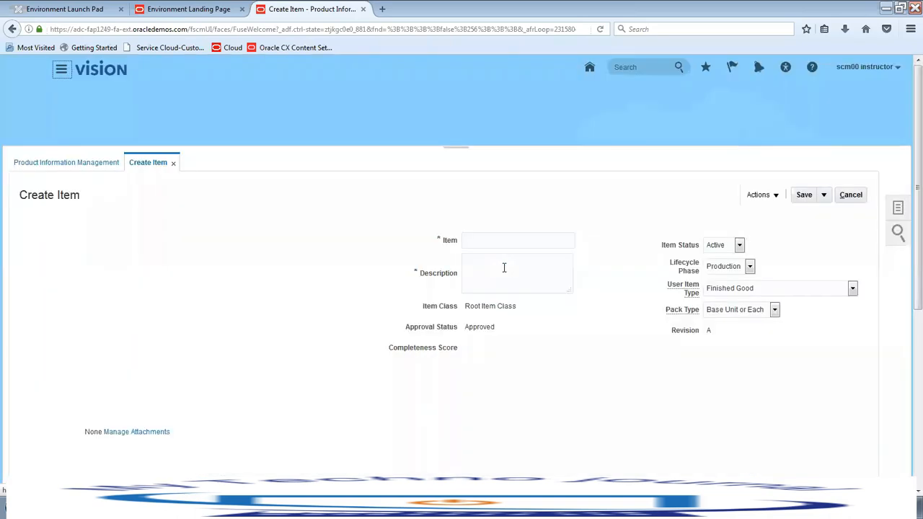
# - Name the item "Sample Item_VA" and describe it as "Sample item creation"
pyautogui.click(491, 240)
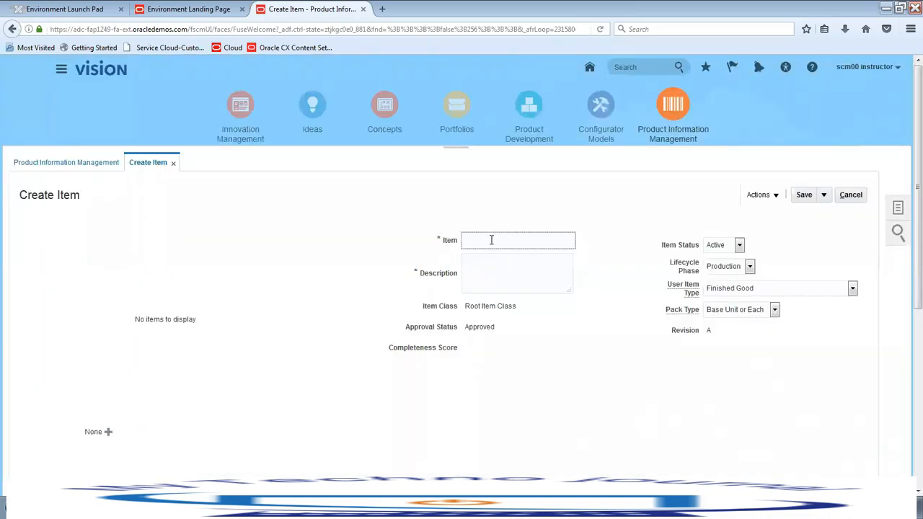
pyautogui.write('Sample Item_VA')
pyautogui.press('Tab')
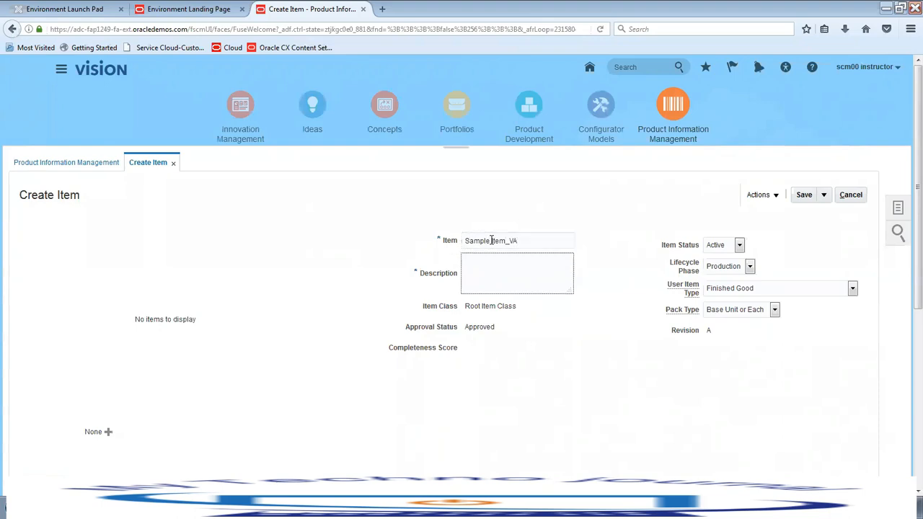
pyautogui.write('Sample item creation')
# - Review the item's specifications, including its Sales and Order Management attributes
pyautogui.scroll(-5, 492, 353)
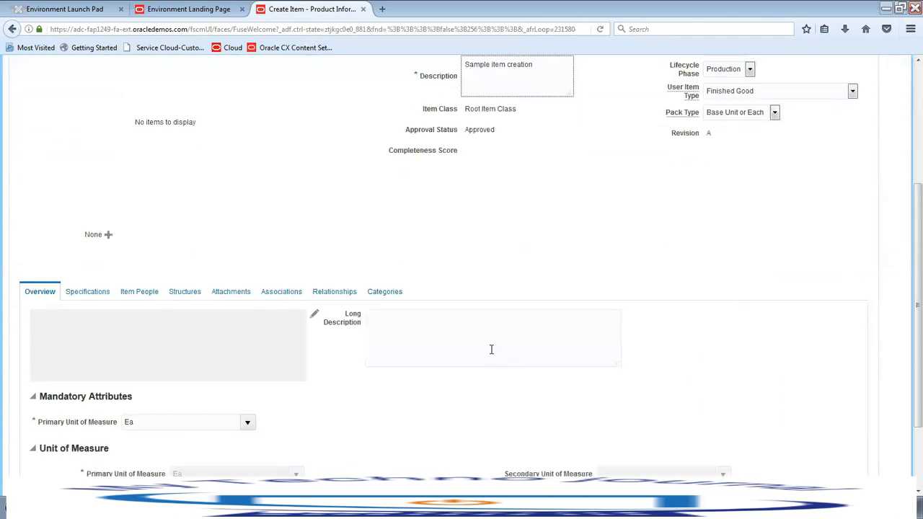
pyautogui.scroll(-3, 491, 353)
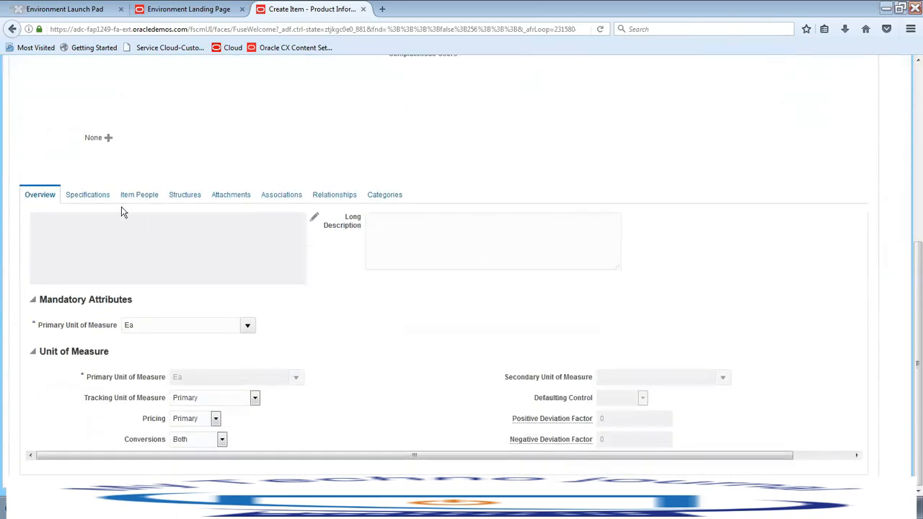
pyautogui.click(93, 204)
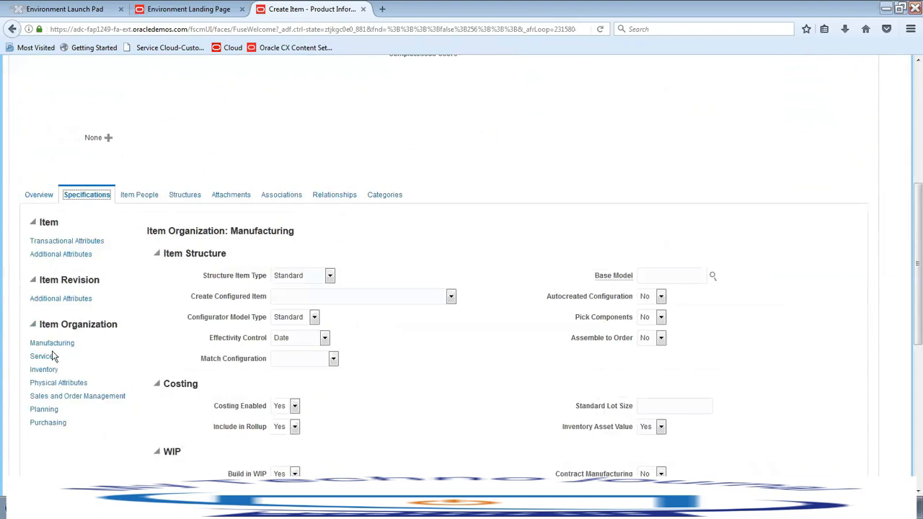
pyautogui.click(52, 398)
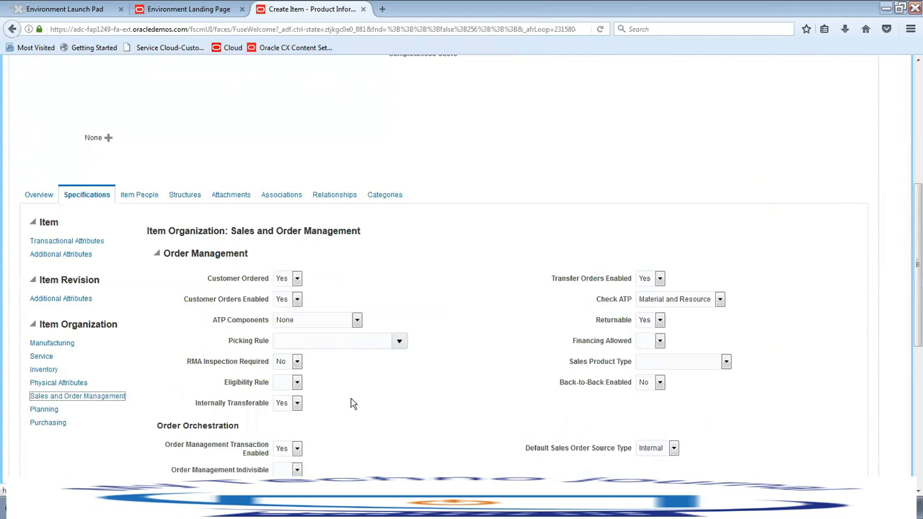
pyautogui.scroll(-2, 350, 404)
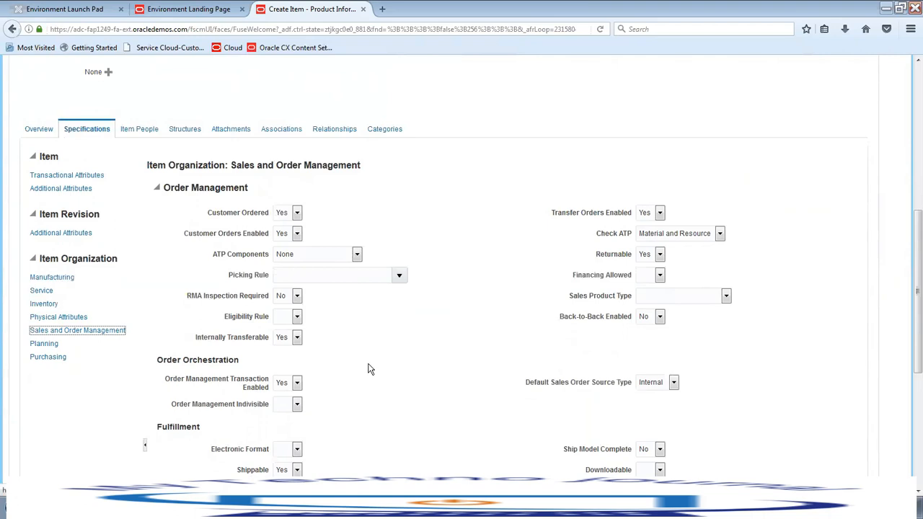
pyautogui.scroll(5, 410, 328)
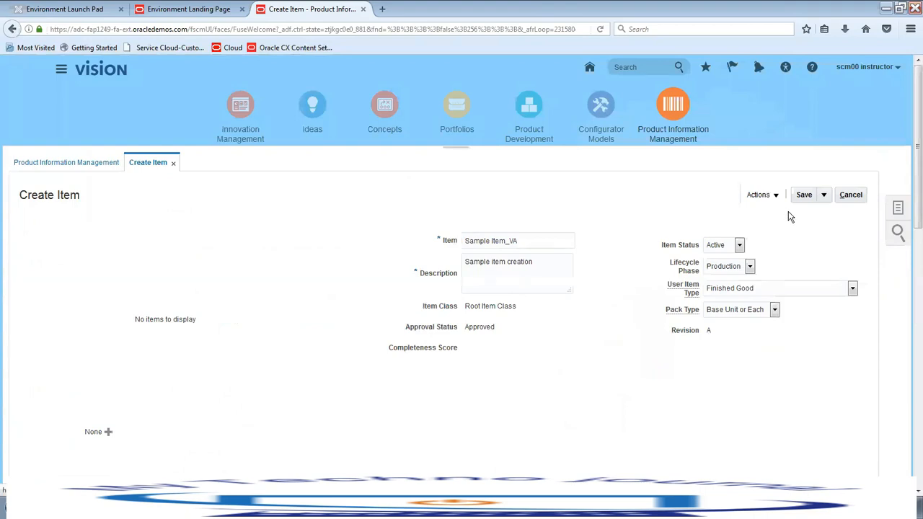
# - Save the new item and copy its item name before closing it
pyautogui.click(803, 196)
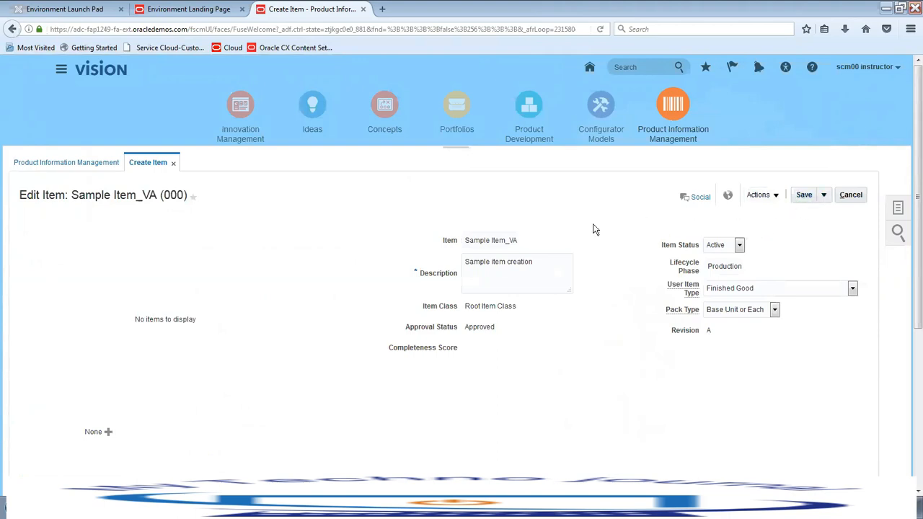
pyautogui.moveTo(464, 240); pyautogui.dragTo(524, 245)
pyautogui.hotkey('ctrl', 'c')
pyautogui.click(824, 194)
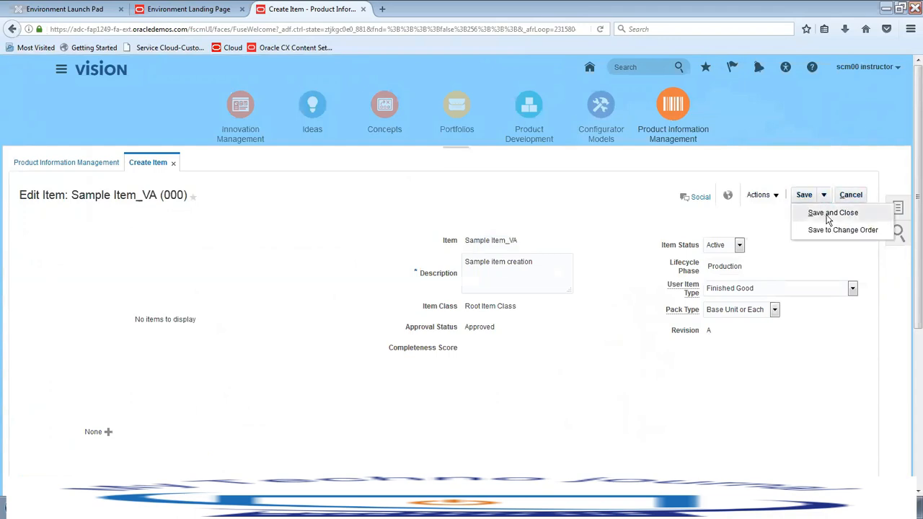
pyautogui.click(830, 214)
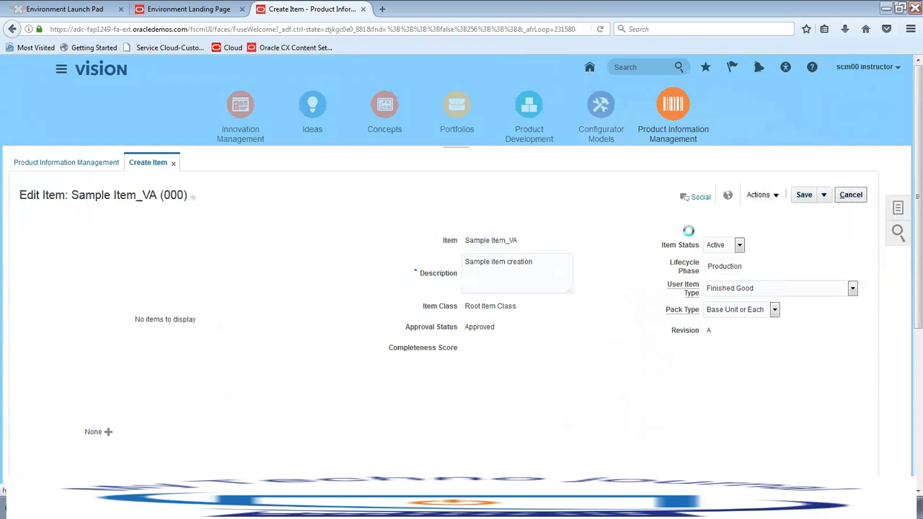
# - Search the managed items for those whose item name starts with "Sample Item_VA"
pyautogui.click(898, 209)
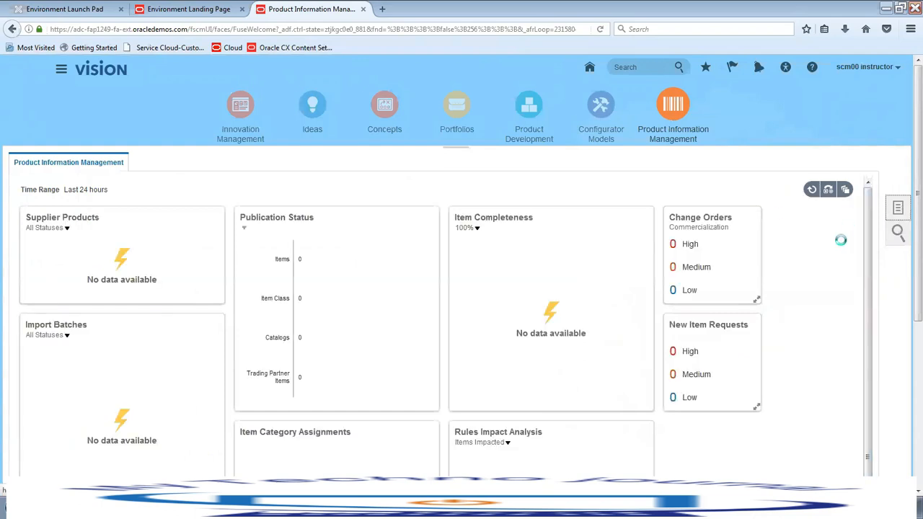
pyautogui.click(813, 186)
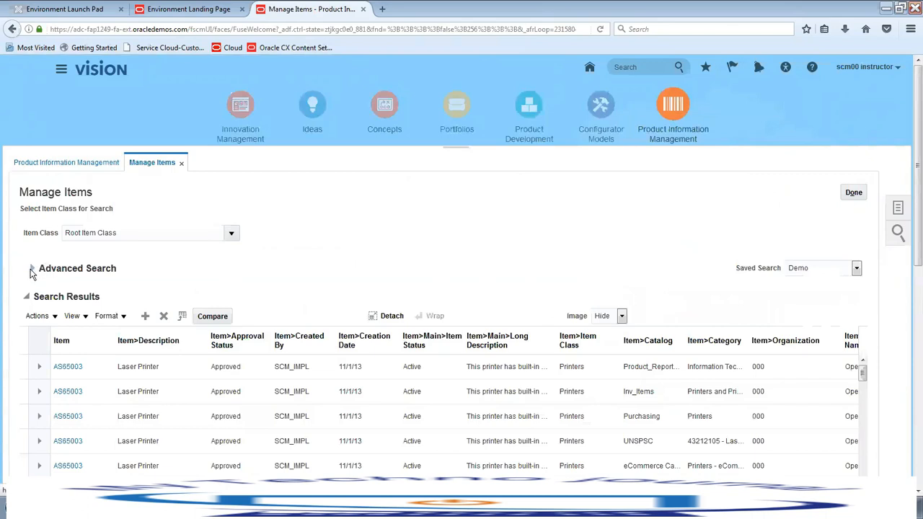
pyautogui.click(32, 270)
pyautogui.click(217, 297)
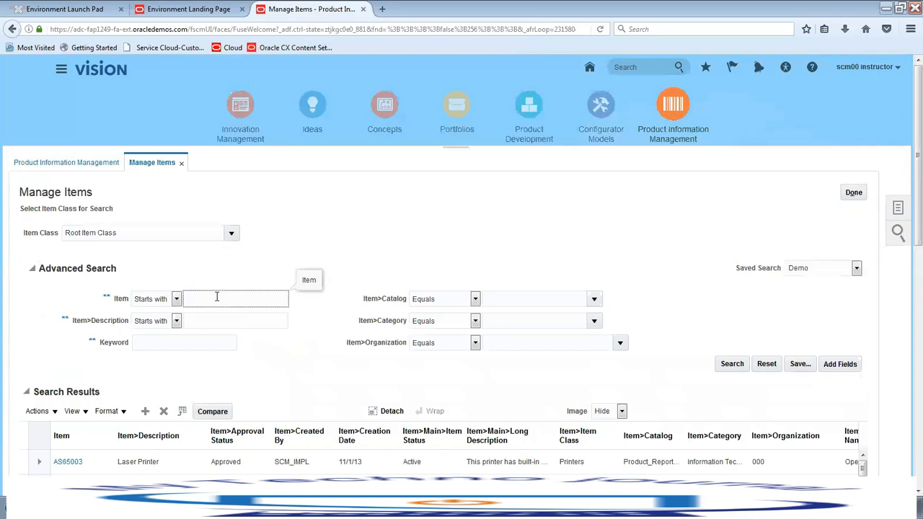
pyautogui.hotkey('ctrl', 'v')
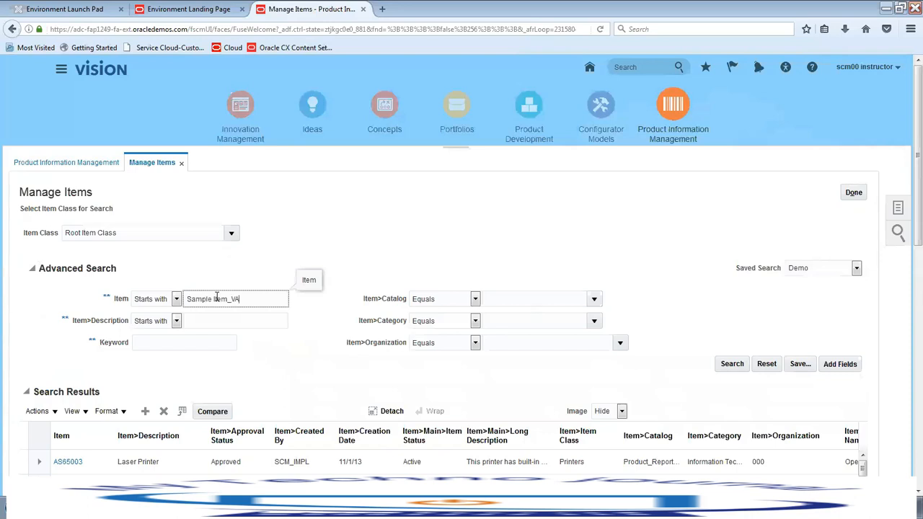
pyautogui.click(743, 368)
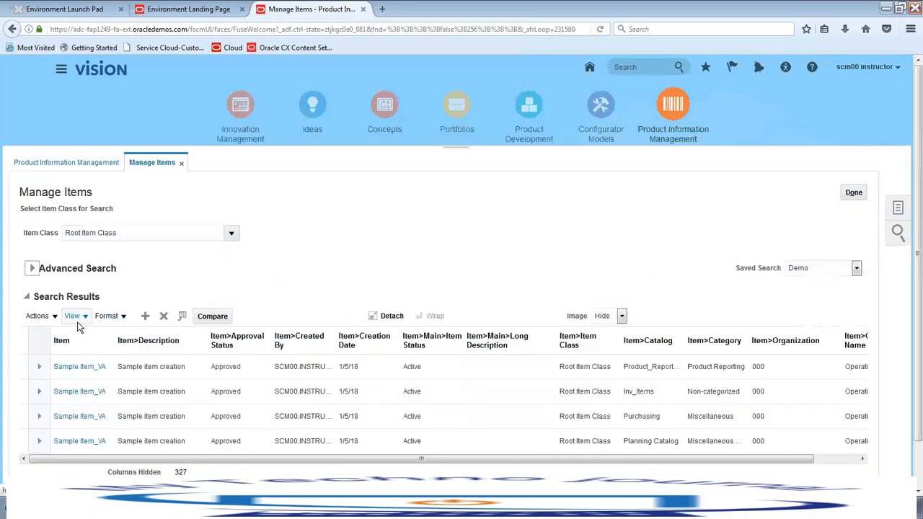
# - Open Sample Item_VA from the search results and display its organization associations
pyautogui.click(77, 370)
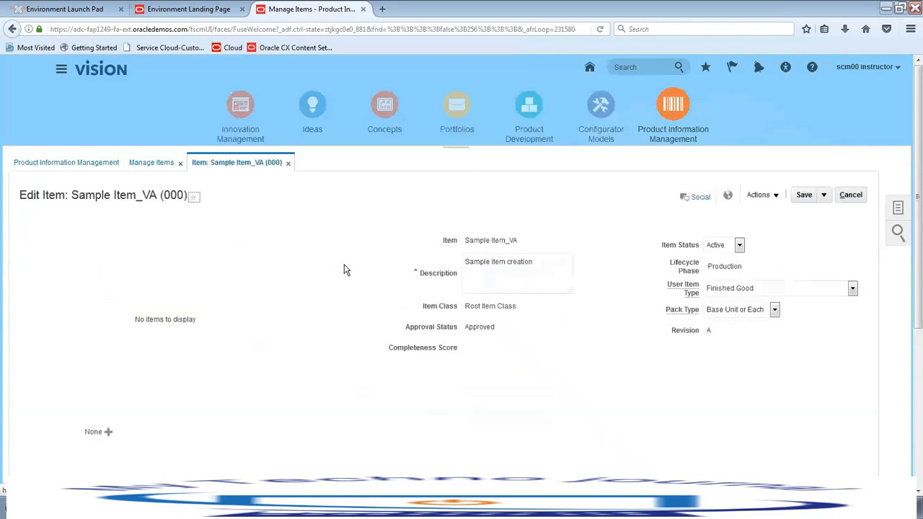
pyautogui.scroll(-5, 344, 270)
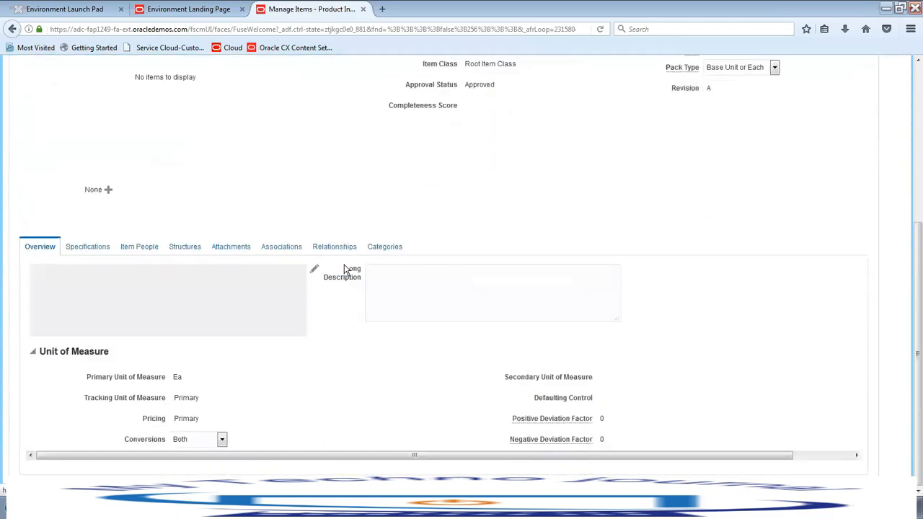
pyautogui.click(288, 250)
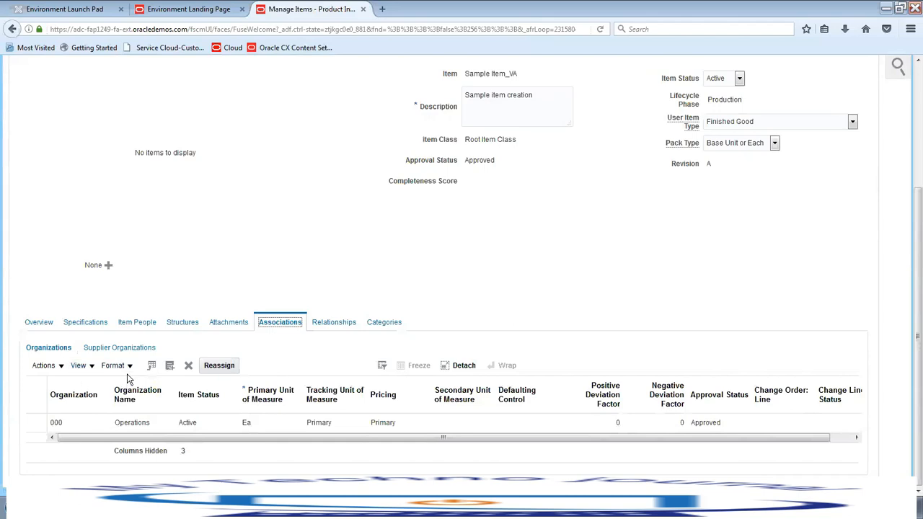
# - Associate the item with organization 001, Seattle
pyautogui.click(170, 366)
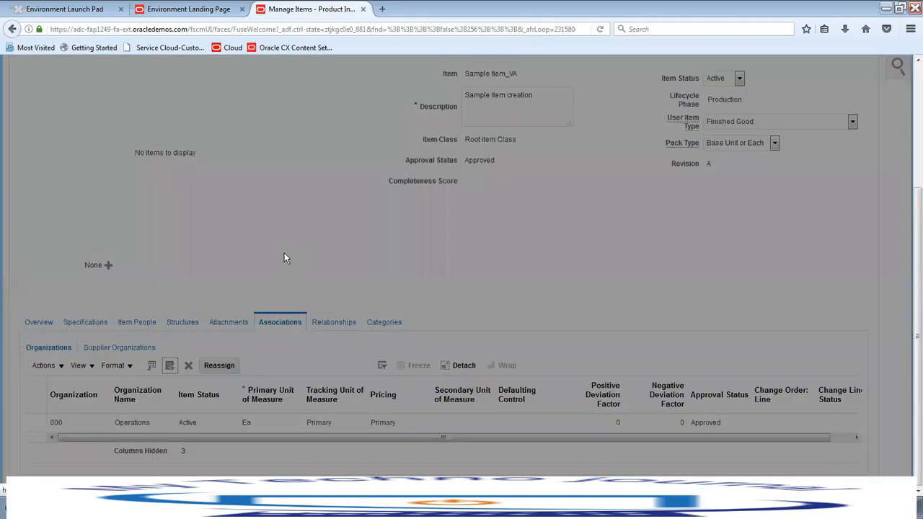
pyautogui.click(496, 246)
pyautogui.write('001')
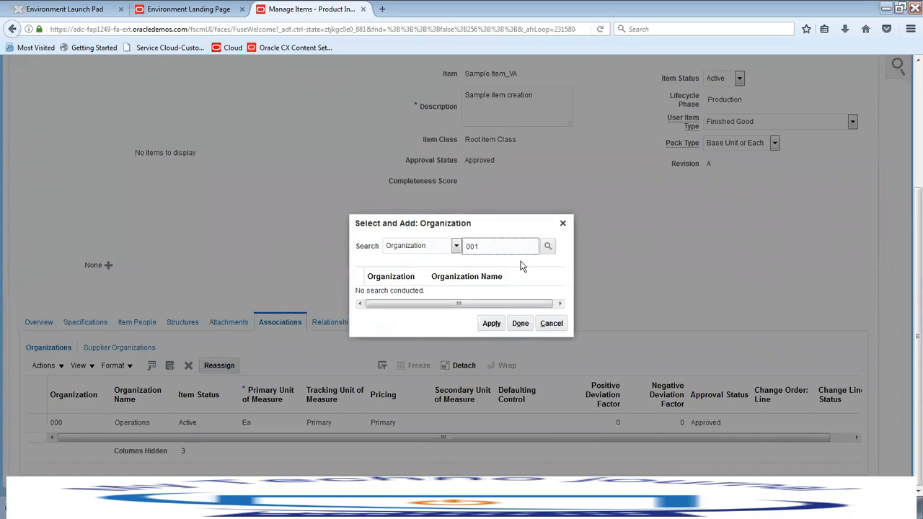
pyautogui.click(547, 247)
pyautogui.click(425, 295)
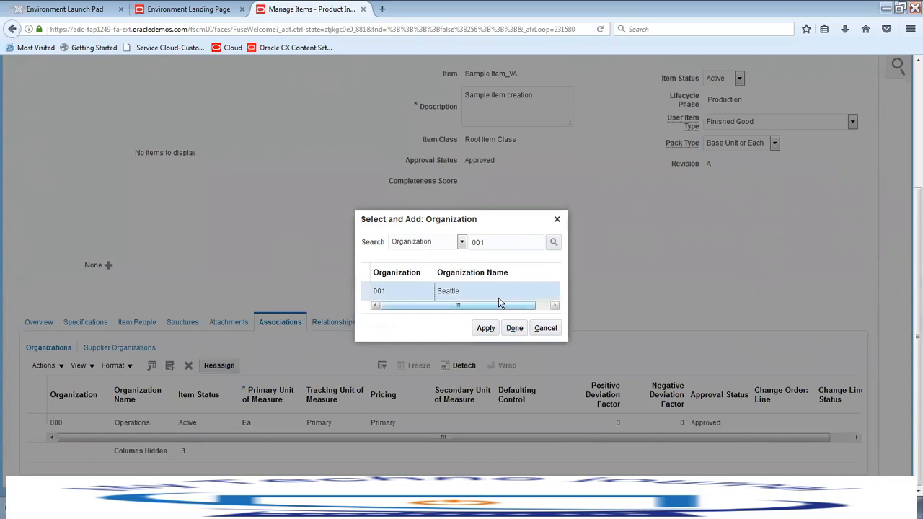
pyautogui.click(515, 332)
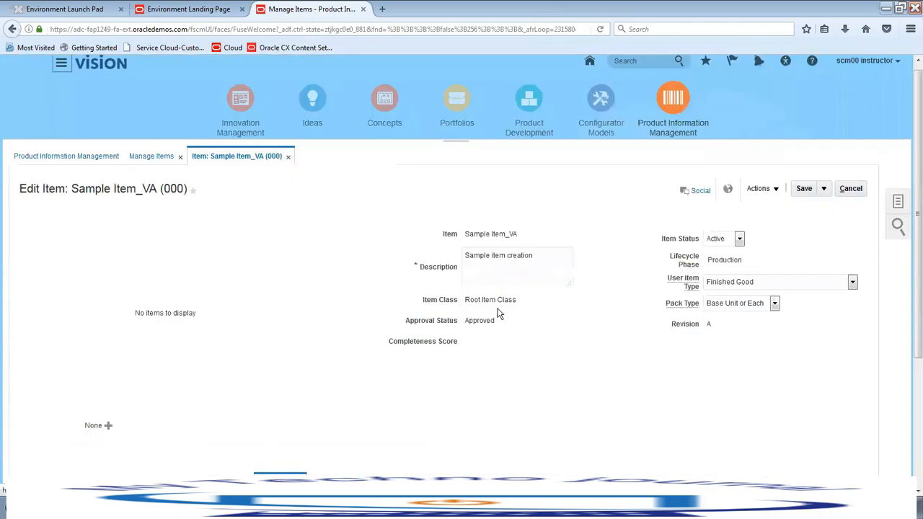
# - Associate the item with organization 002, Atlanta
pyautogui.scroll(-5, 497, 312)
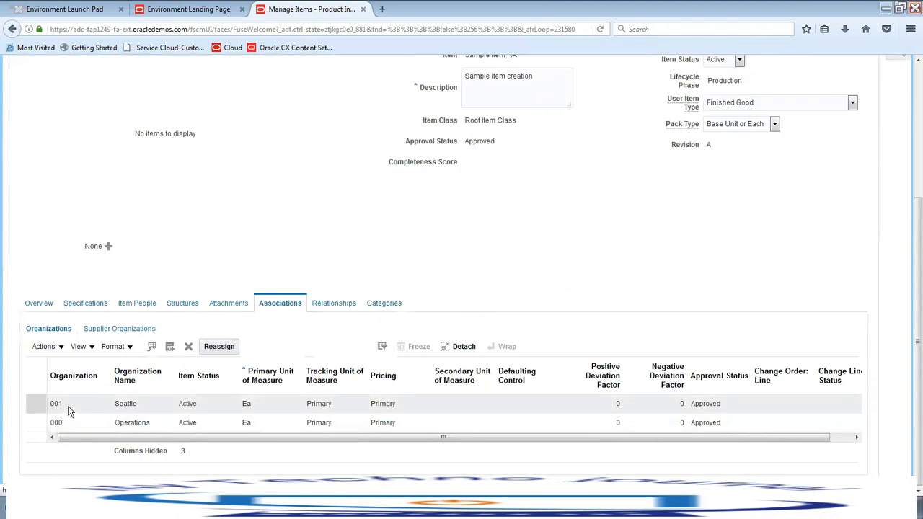
pyautogui.click(170, 347)
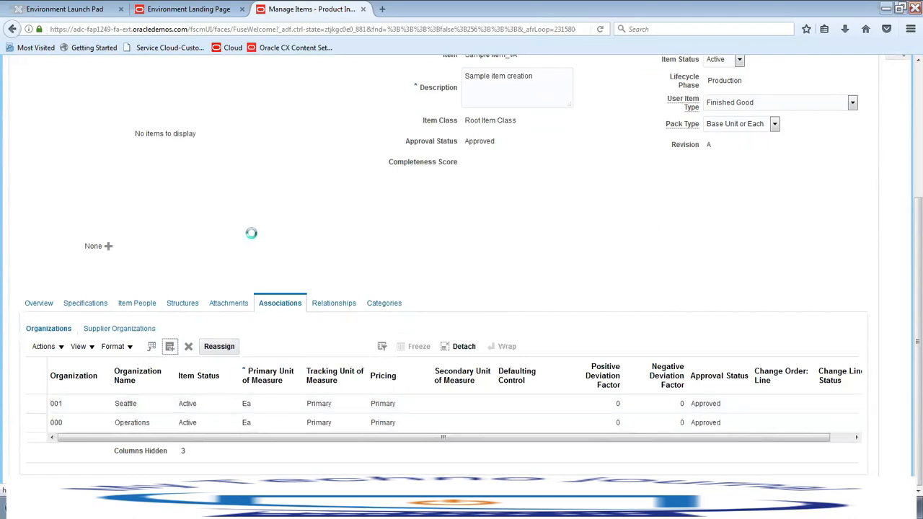
pyautogui.press('BackSpace')
pyautogui.write('2')
pyautogui.click(554, 242)
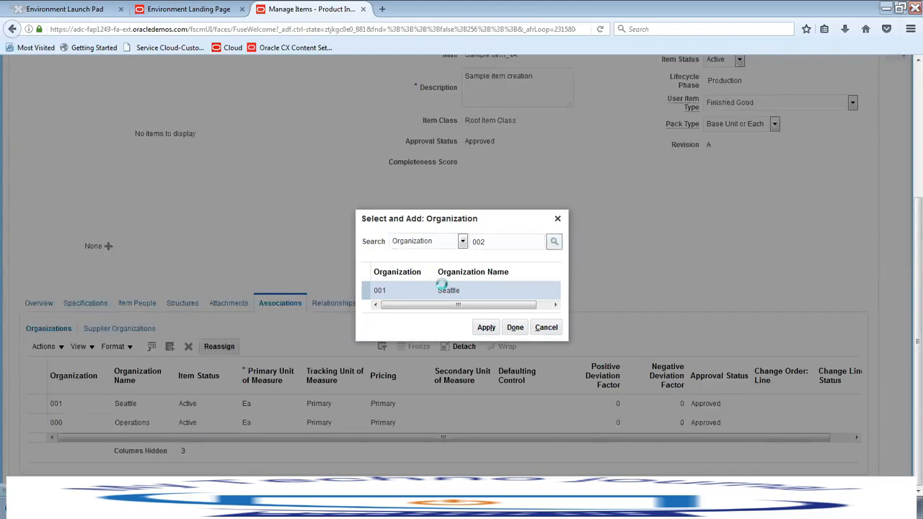
pyautogui.click(515, 327)
pyautogui.scroll(-5, 631, 279)
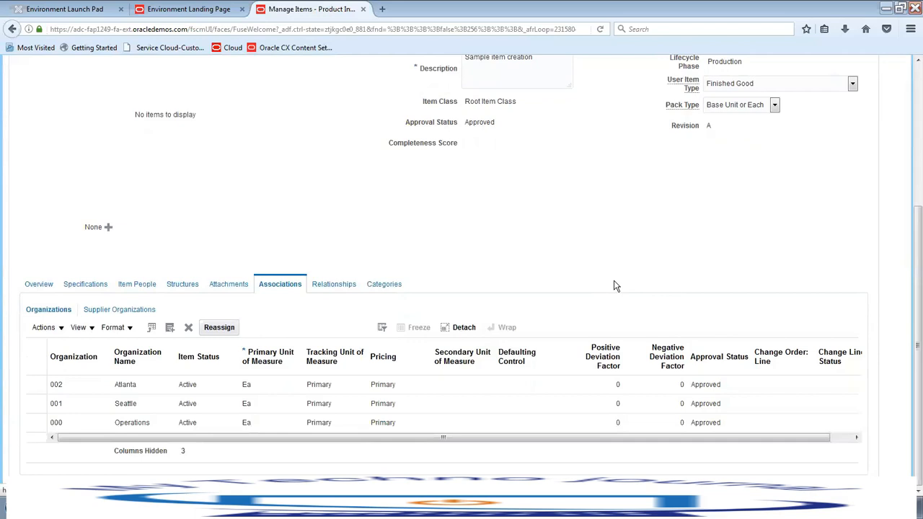
pyautogui.scroll(5, 614, 286)
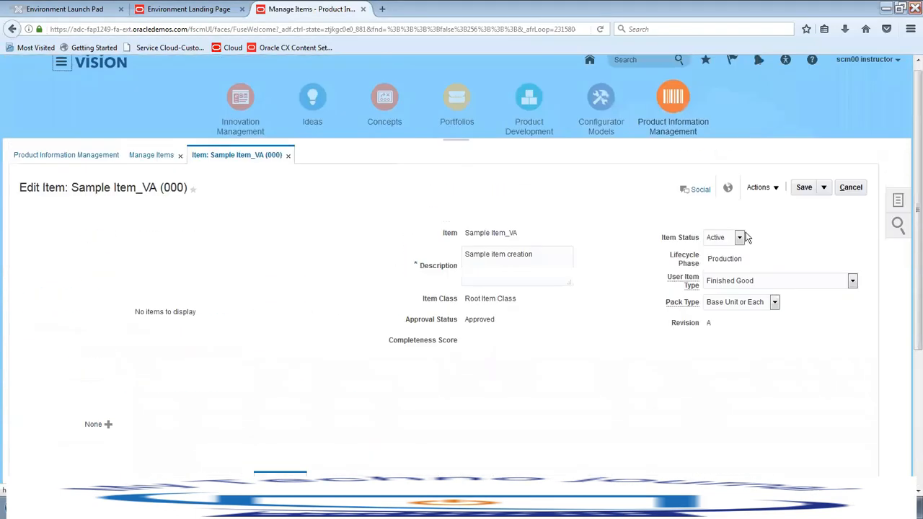
# - Save Sample Item_VA and open the Manufacturing and Supply Chain Materials Management setup in Setup and Maintenance
pyautogui.click(799, 187)
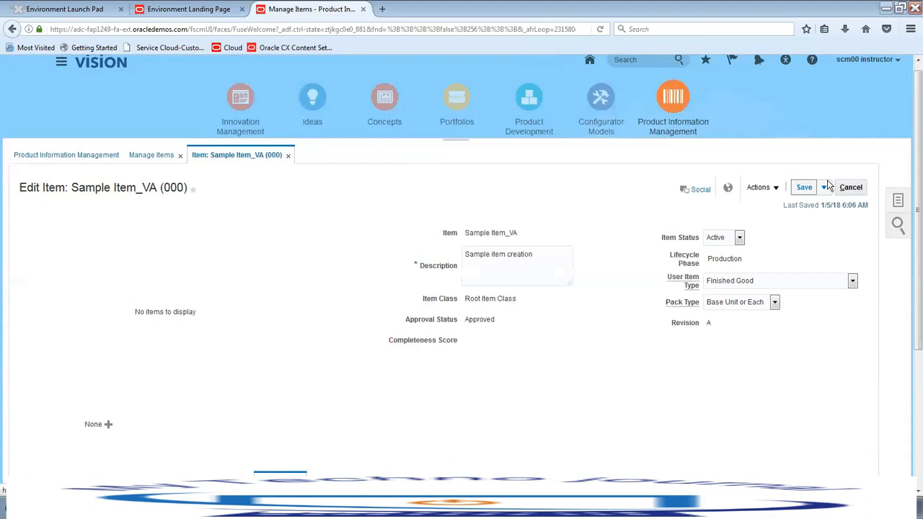
pyautogui.click(588, 62)
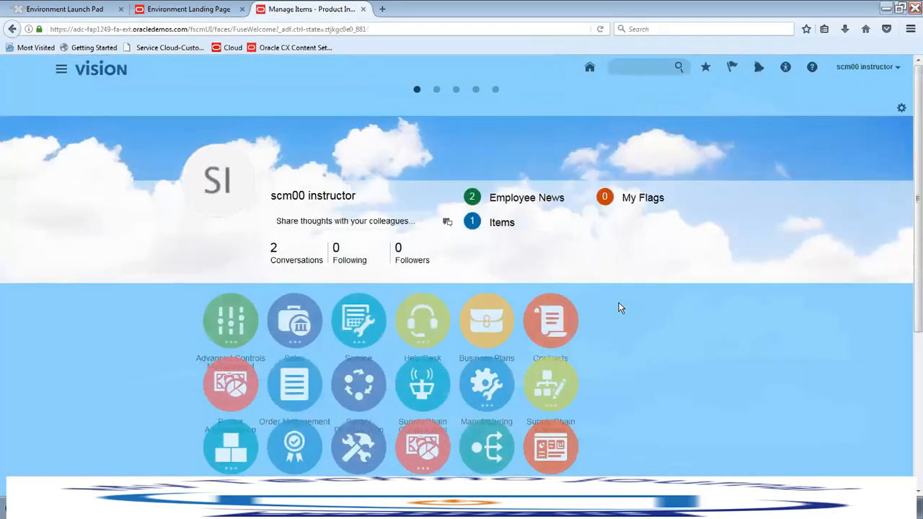
pyautogui.scroll(-5, 724, 331)
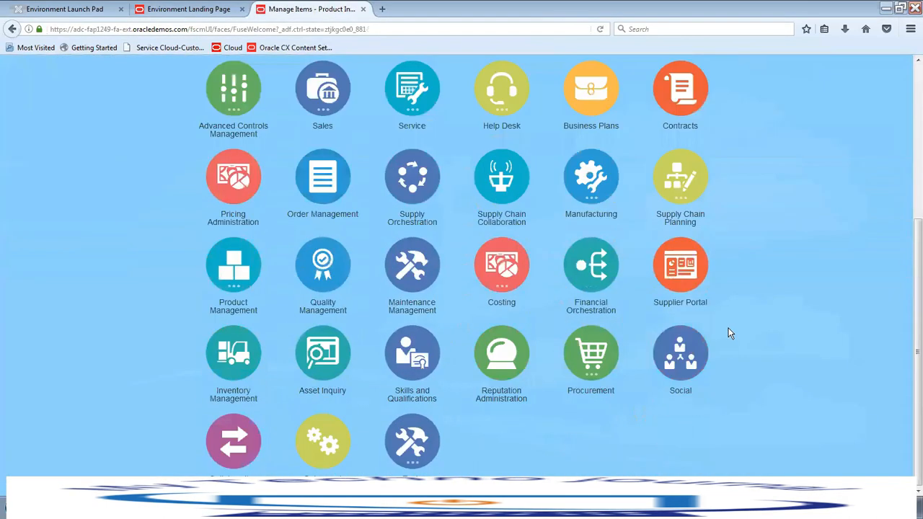
pyautogui.click(332, 448)
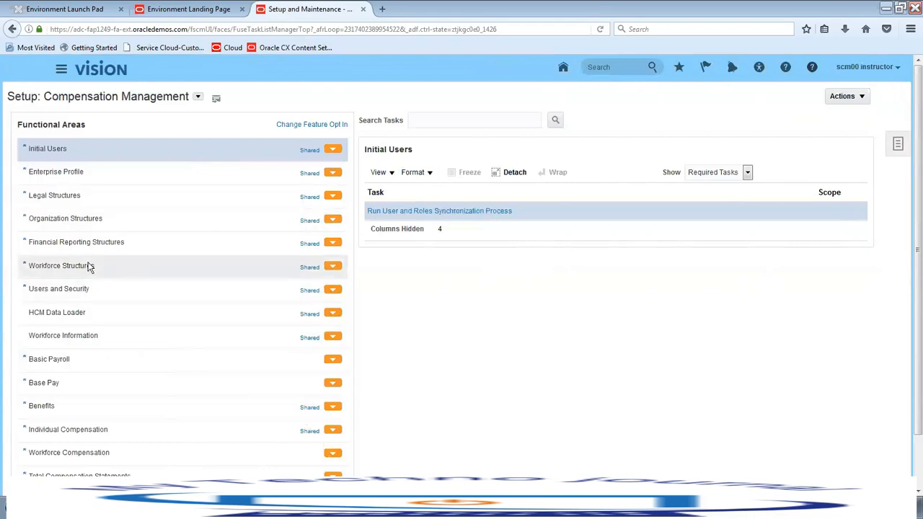
pyautogui.click(196, 96)
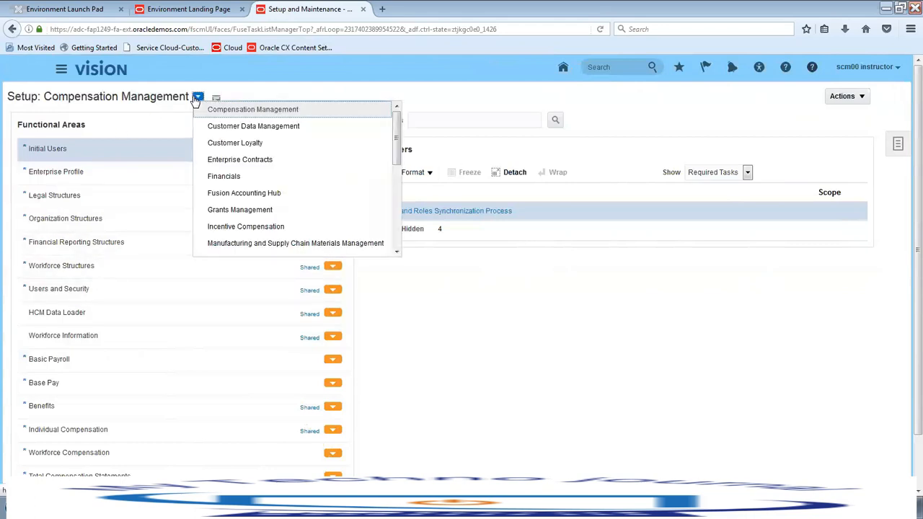
pyautogui.click(247, 244)
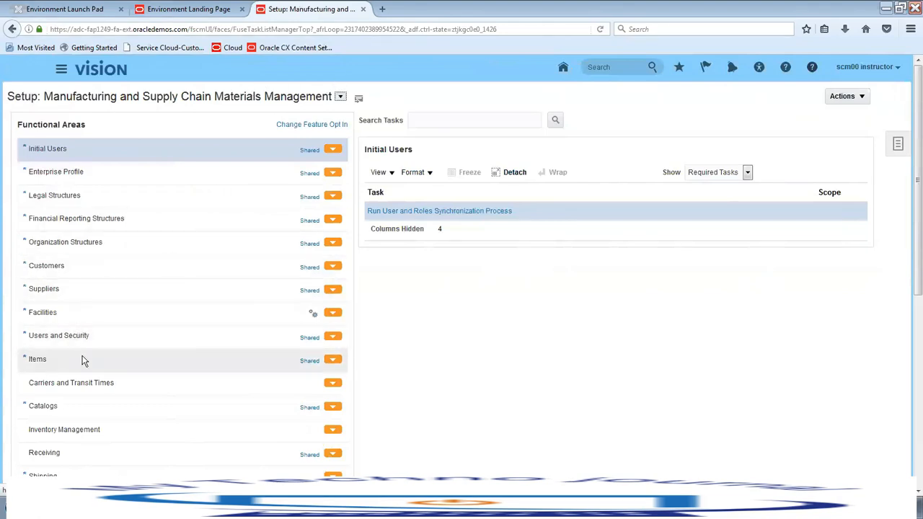
# - Show all tasks of the Items functional area and open Manage Lifecycle Phases, listing every existing phase
pyautogui.click(83, 364)
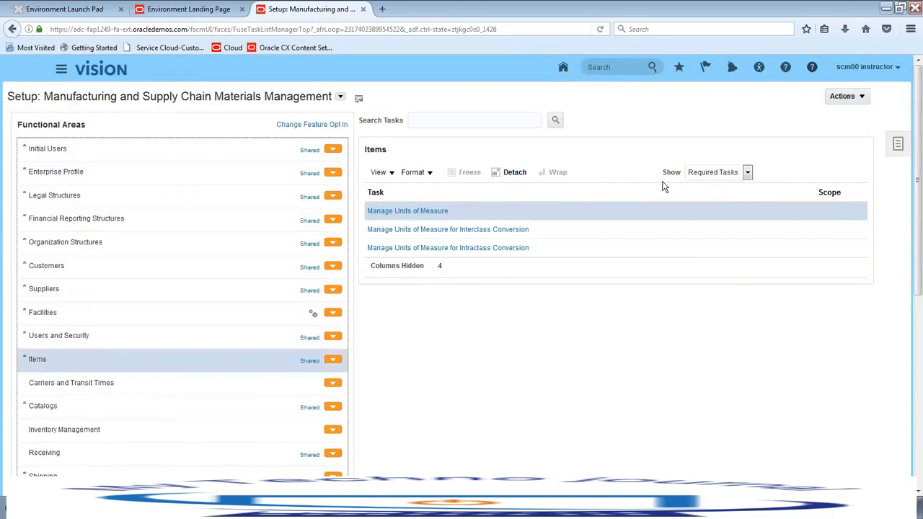
pyautogui.click(719, 174)
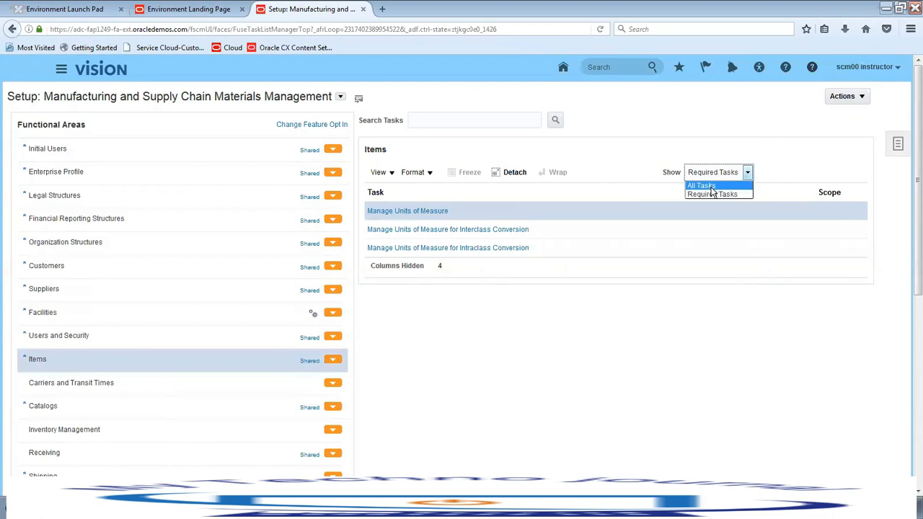
pyautogui.click(711, 188)
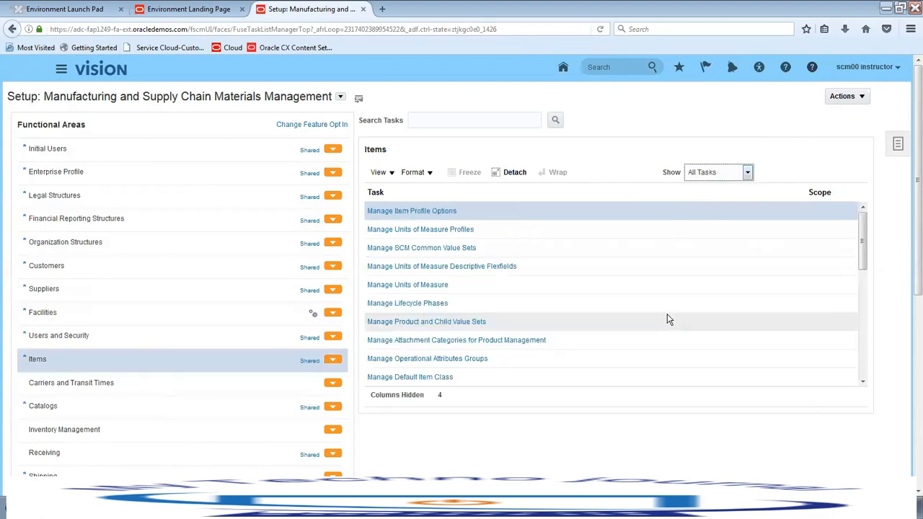
pyautogui.click(389, 305)
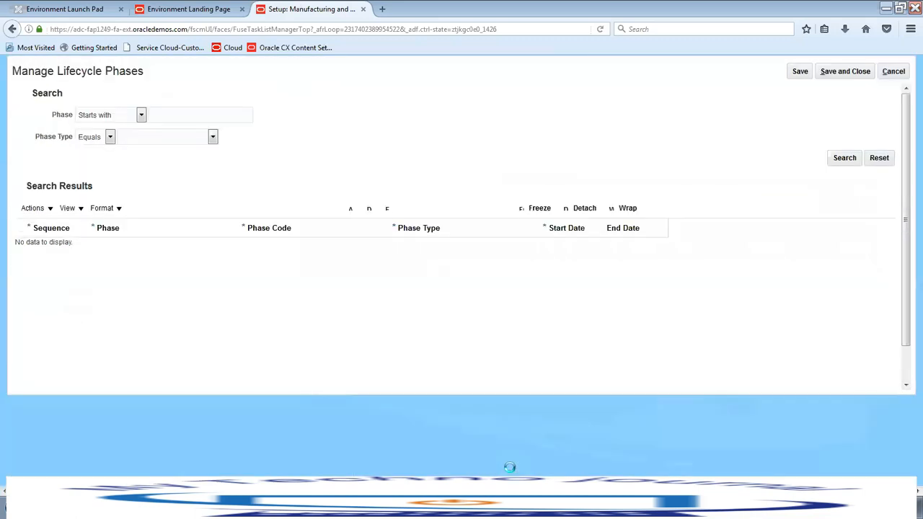
pyautogui.click(855, 183)
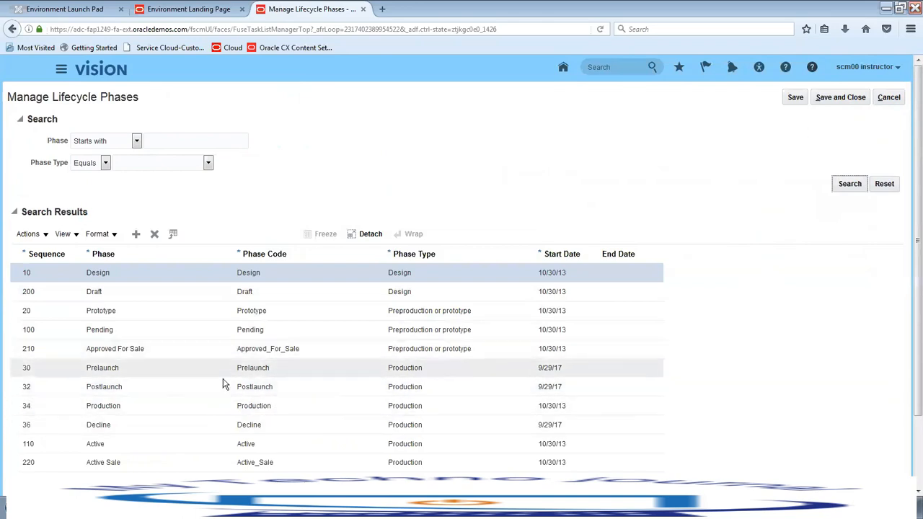
# - Add a lifecycle phase with sequence 90, phase name Production VA and phase code Production_VA
pyautogui.click(137, 238)
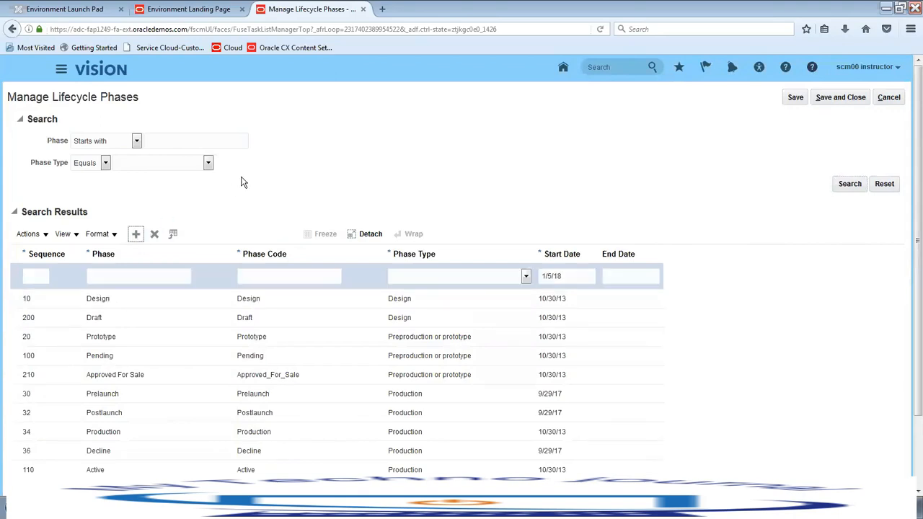
pyautogui.click(44, 276)
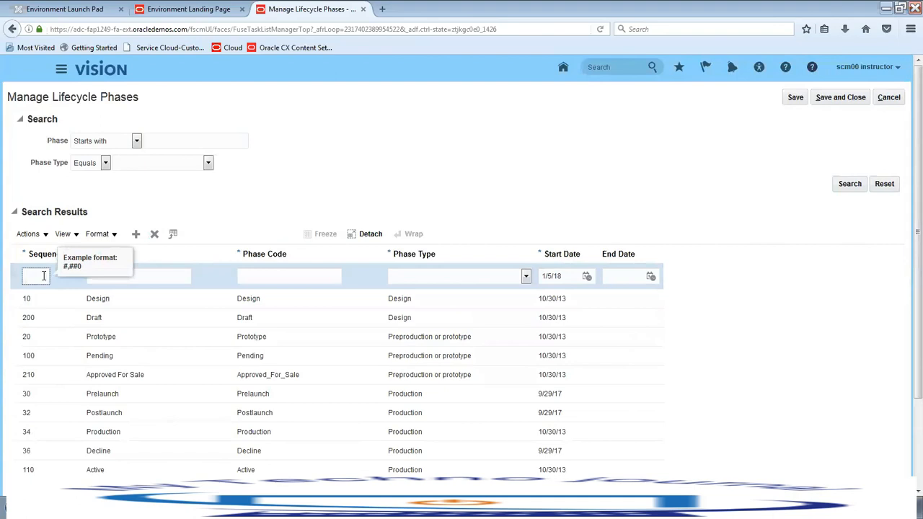
pyautogui.write('90')
pyautogui.press('Tab')
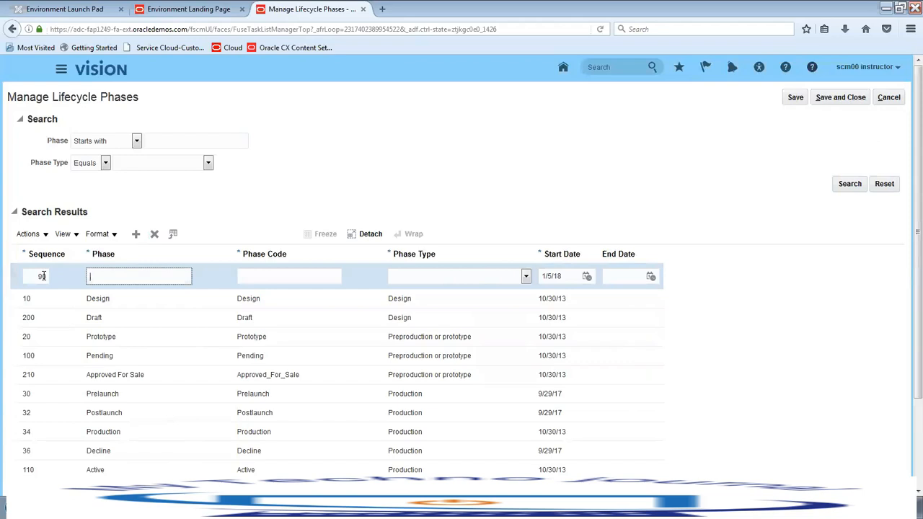
pyautogui.write('Production VA')
pyautogui.press('Tab')
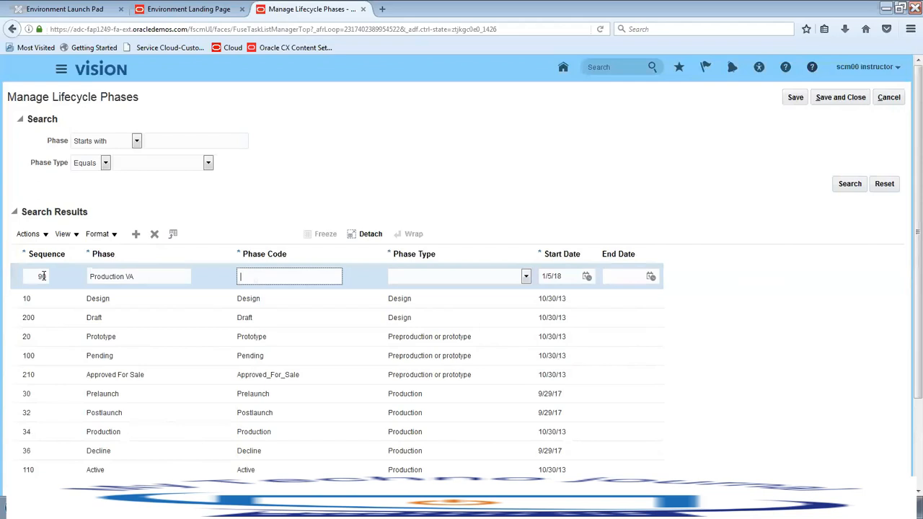
pyautogui.write('Production_VA')
pyautogui.press('Tab')
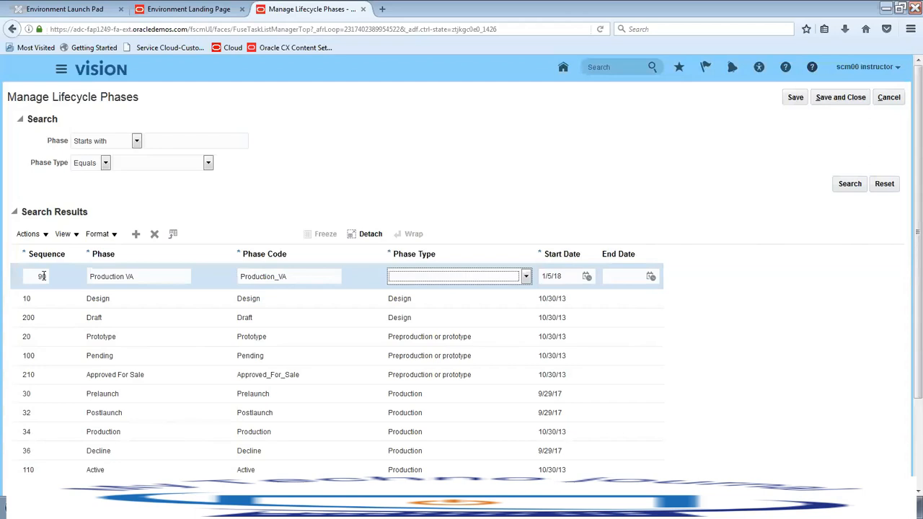
# - Set the new phase's type to Production, then save and close the lifecycle phases
pyautogui.click(468, 281)
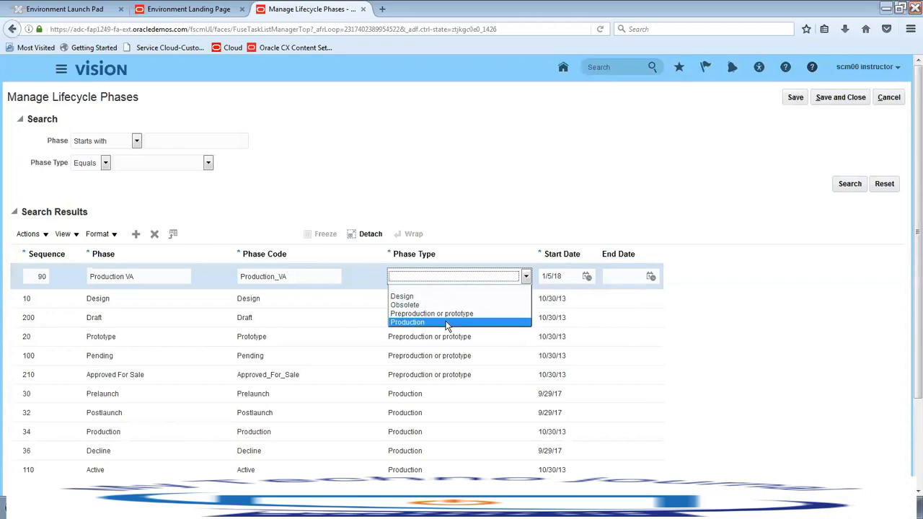
pyautogui.click(423, 322)
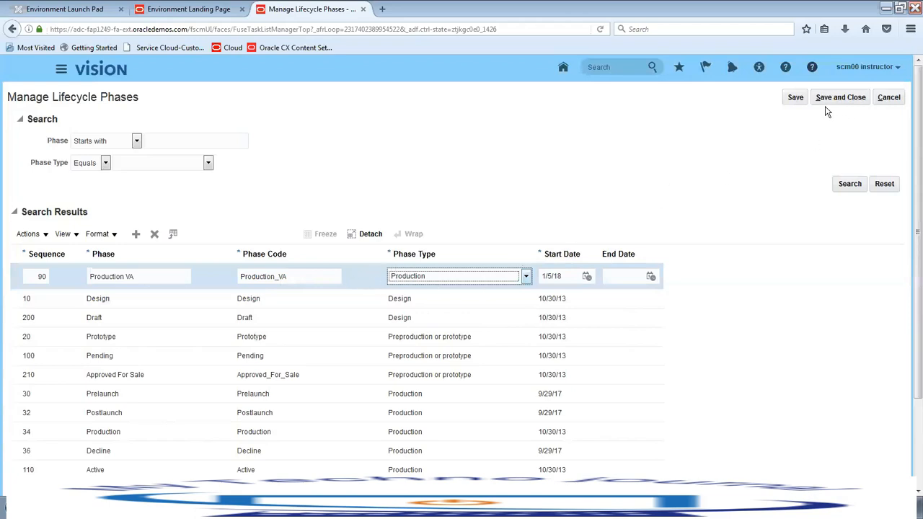
pyautogui.click(795, 98)
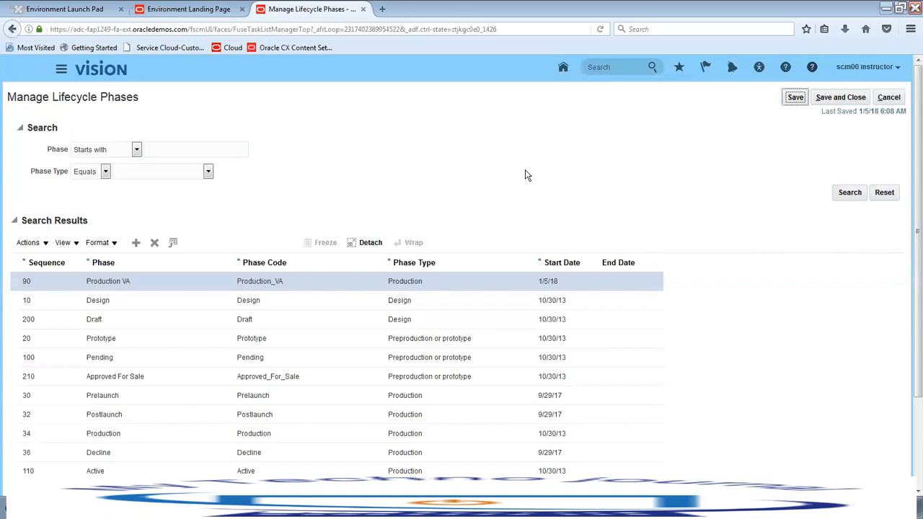
pyautogui.click(786, 101)
pyautogui.click(846, 100)
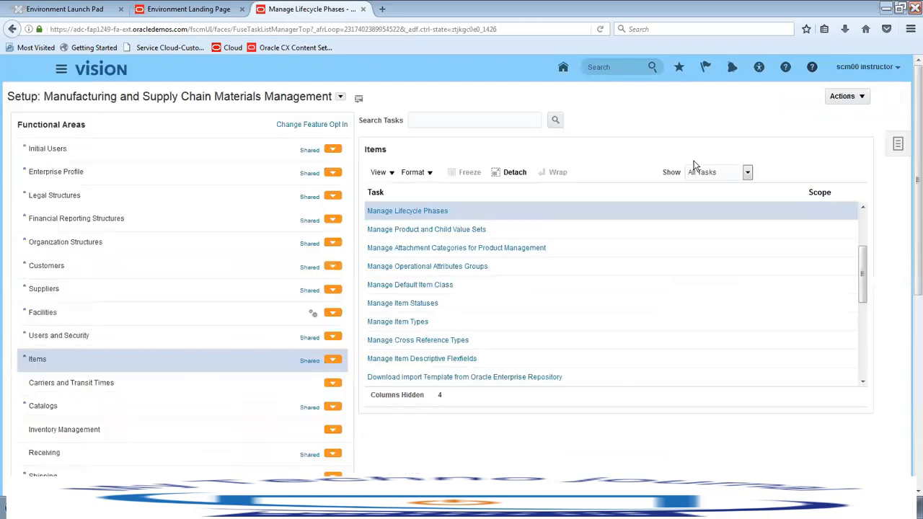
# - Open the default item class and examine its name, hierarchy, attachment categories and lifecycle phases
pyautogui.click(417, 286)
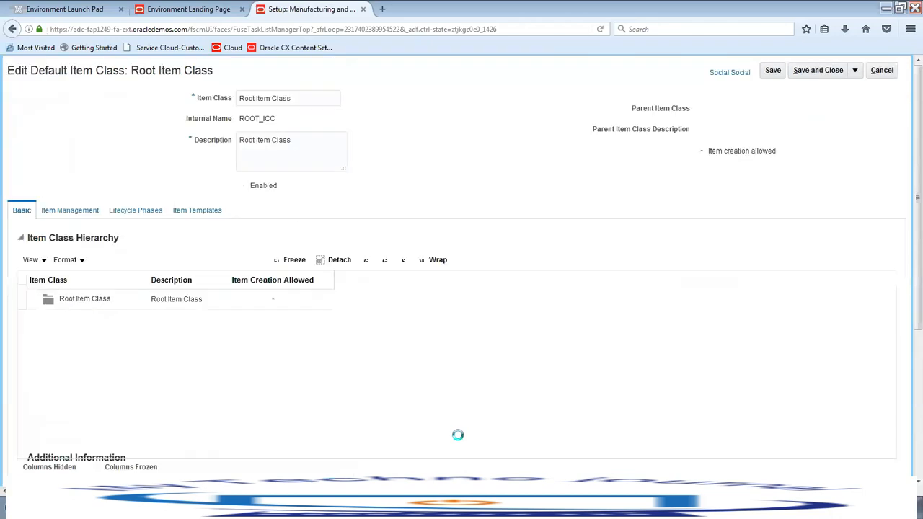
pyautogui.click(303, 128)
pyautogui.moveTo(303, 128); pyautogui.dragTo(211, 141)
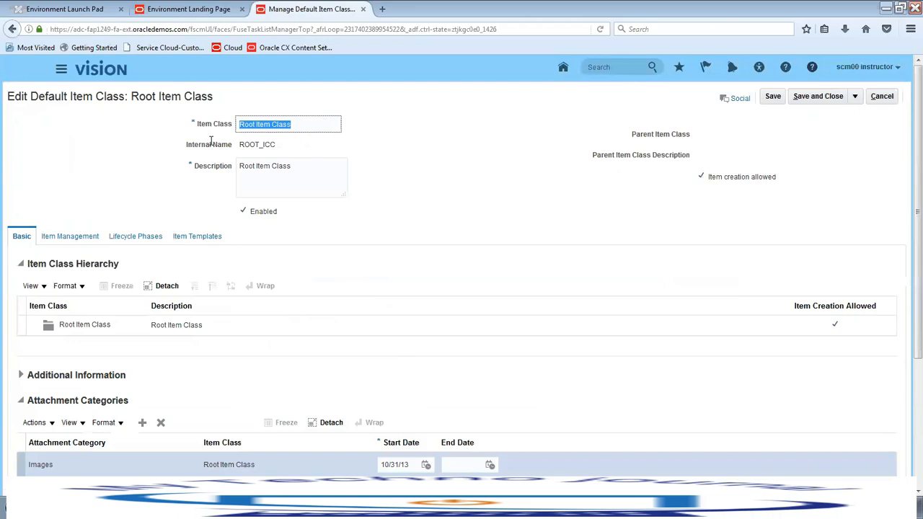
pyautogui.scroll(-3, 498, 370)
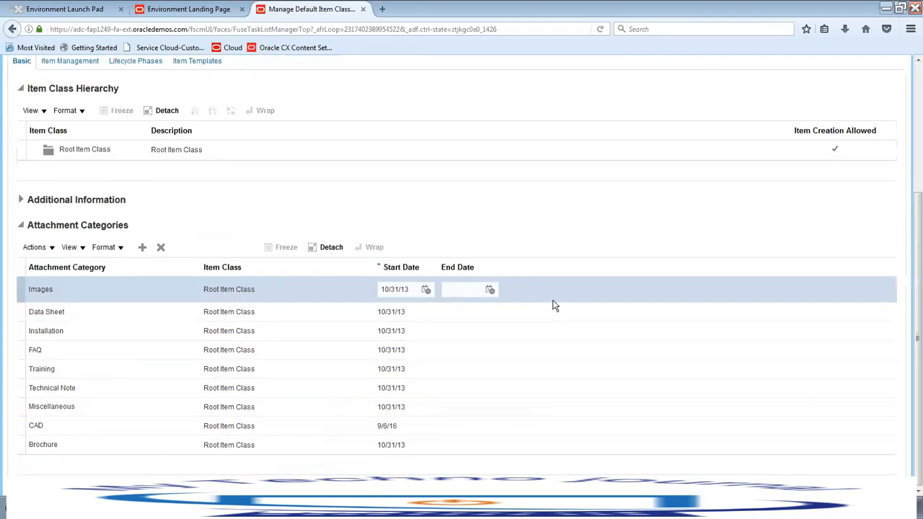
pyautogui.scroll(2, 248, 259)
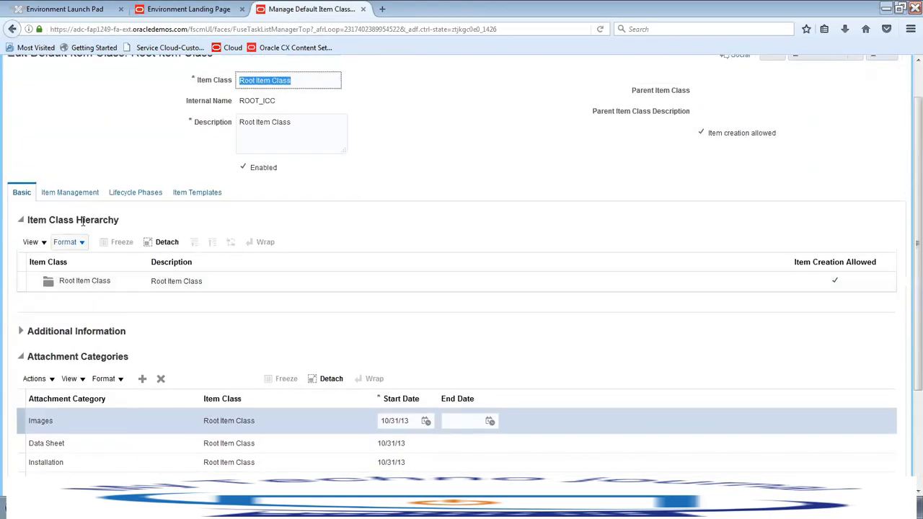
pyautogui.click(139, 193)
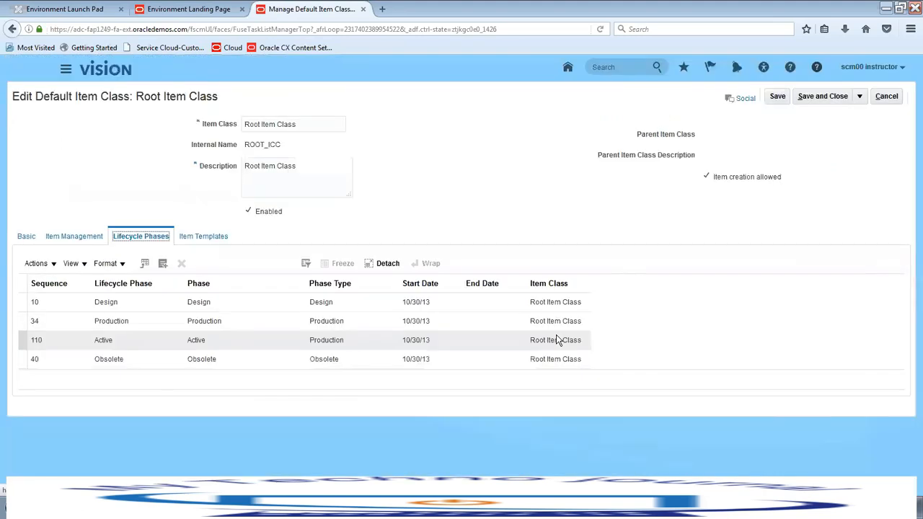
# - Try to add the Production VA phase to the Root Item Class by searching for Production%, and cancel the selection
pyautogui.click(163, 265)
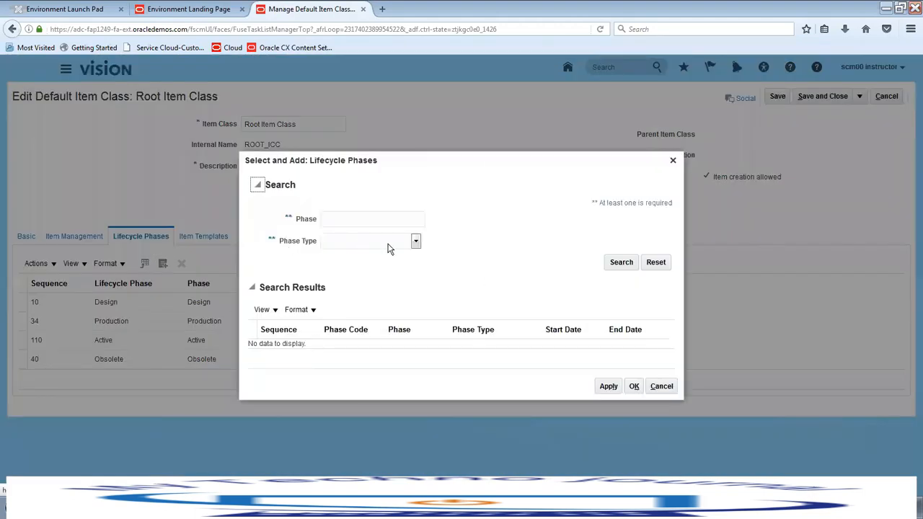
pyautogui.click(378, 217)
pyautogui.write('Production%')
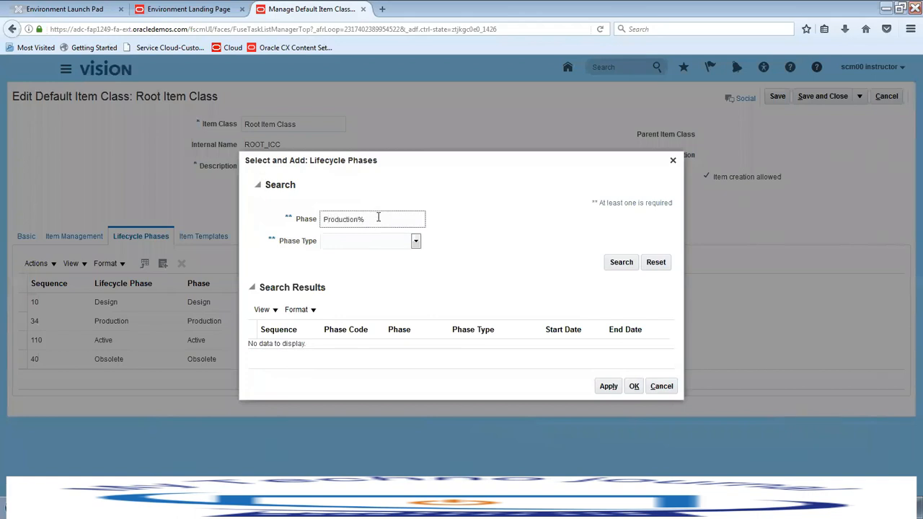
pyautogui.press('Return')
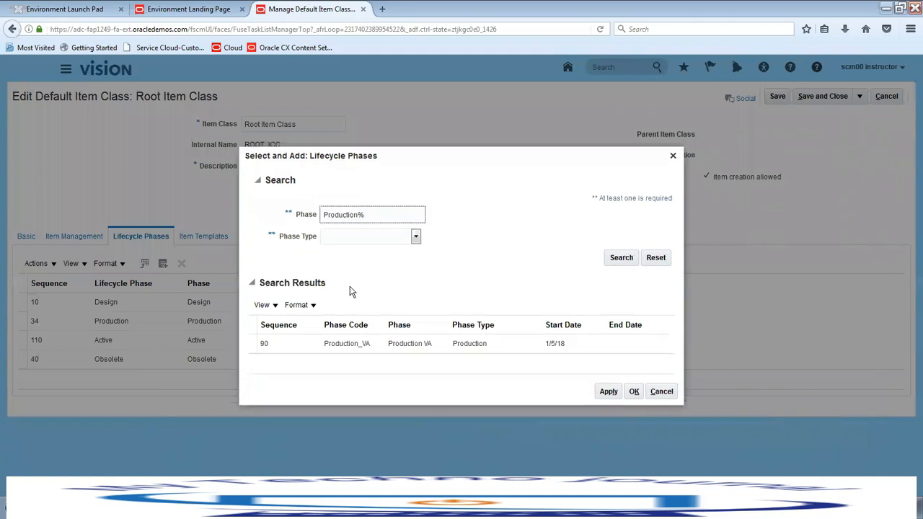
pyautogui.click(349, 344)
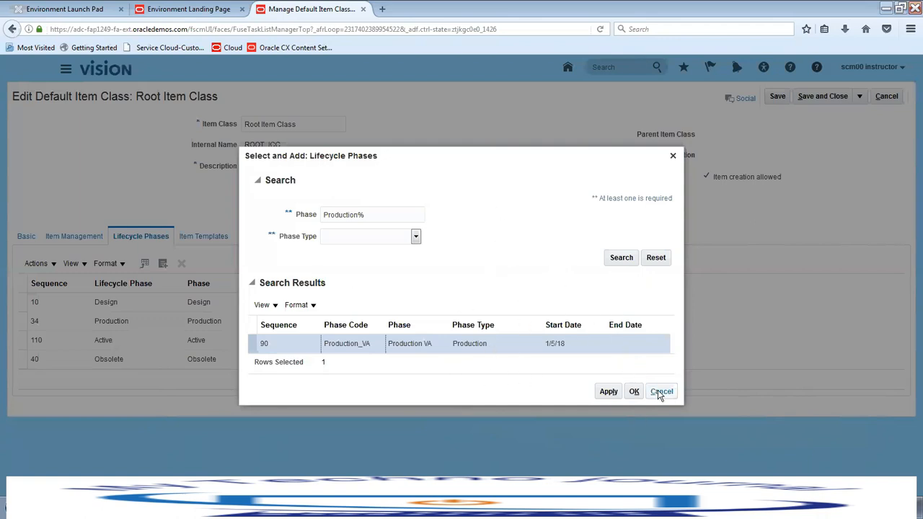
pyautogui.click(660, 392)
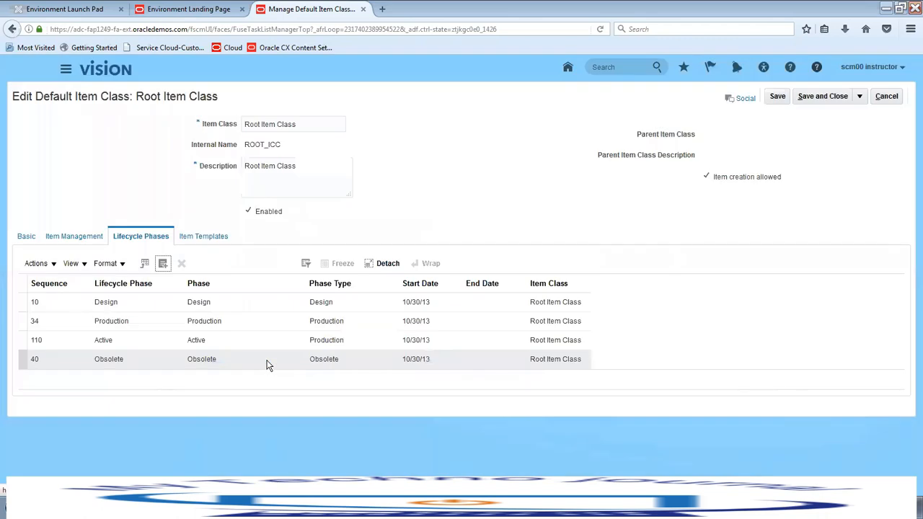
# - Examine the Root Item Class's item templates down to the Finished Goods entries
pyautogui.click(207, 238)
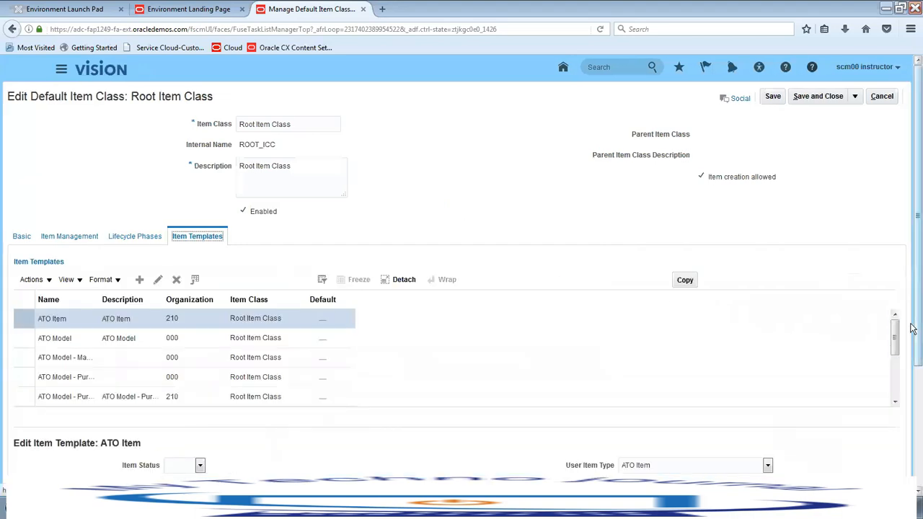
pyautogui.moveTo(894, 324); pyautogui.dragTo(889, 375)
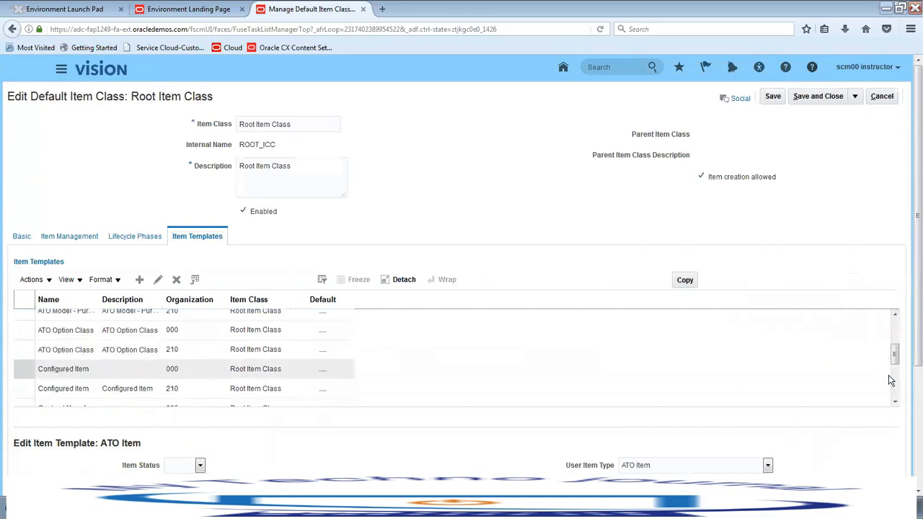
pyautogui.moveTo(896, 355); pyautogui.dragTo(894, 385)
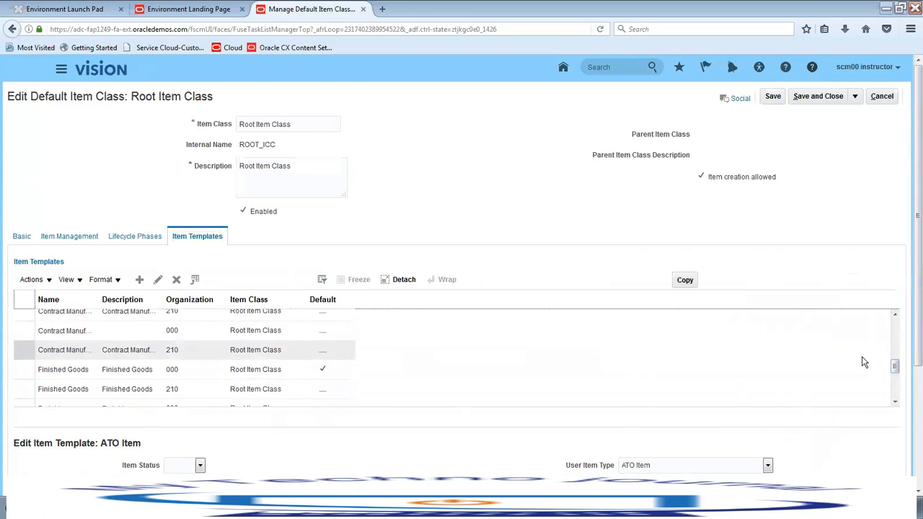
pyautogui.scroll(-1, 864, 362)
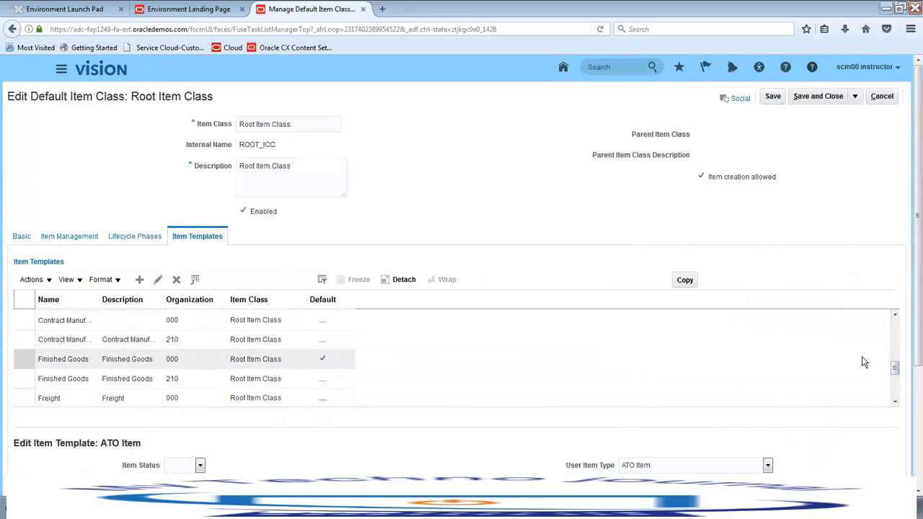
pyautogui.scroll(-1, 862, 356)
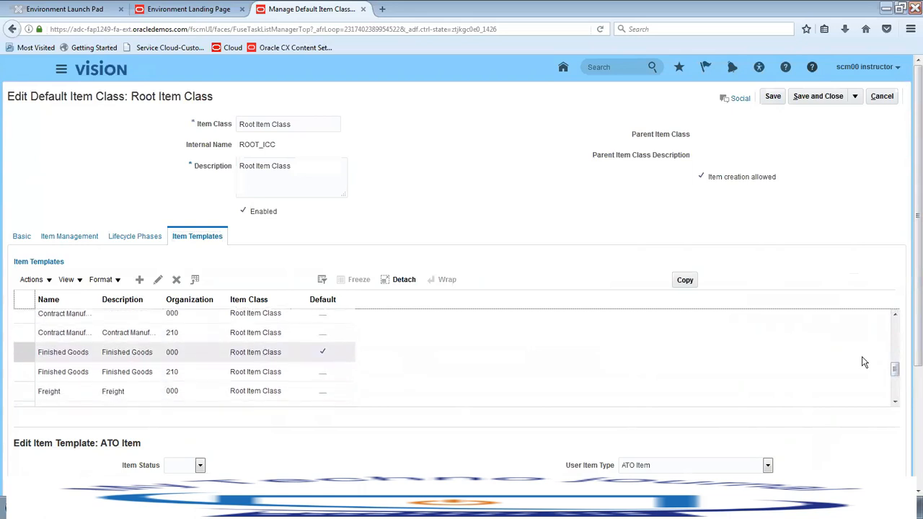
# - Examine the Root Item Class's item templates from Finished Goods to Kit and close the item class without saving
pyautogui.scroll(-1, 865, 362)
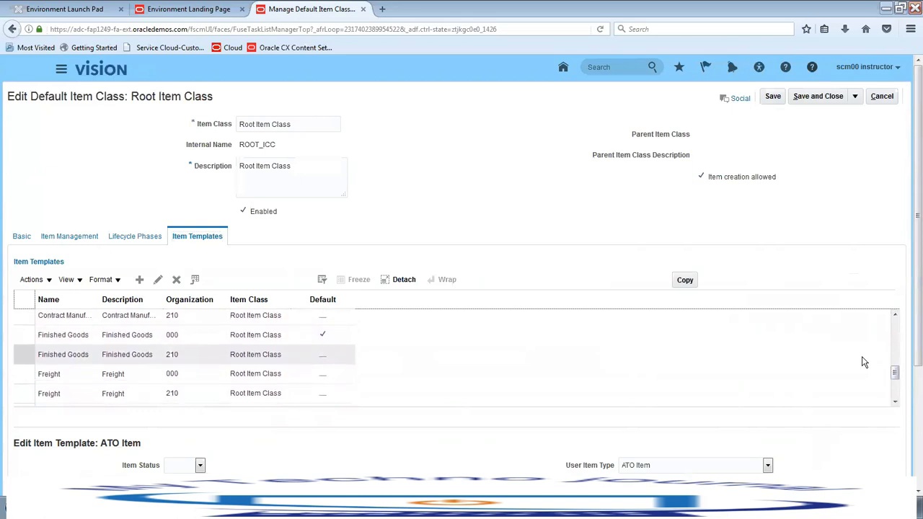
pyautogui.scroll(-1, 863, 361)
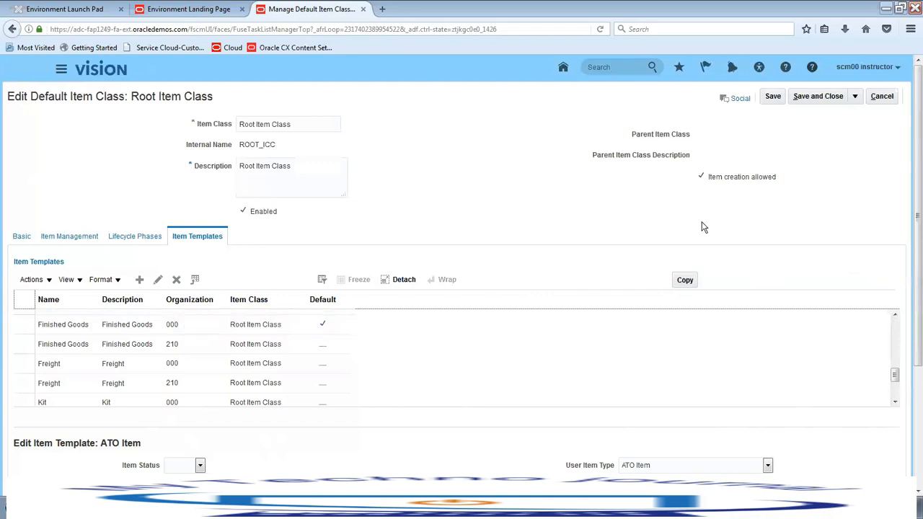
pyautogui.click(876, 102)
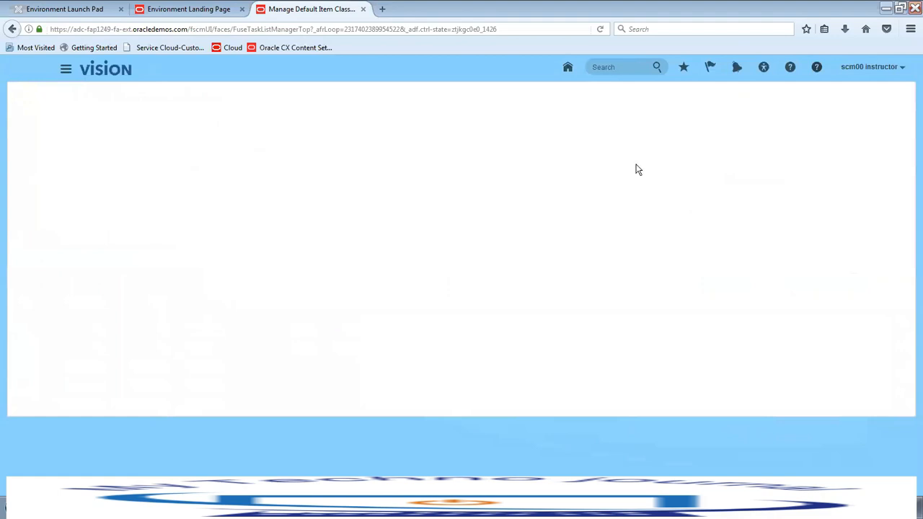
# - Return to the home page, open Product Information Management from Product Management, and start creating an item
pyautogui.click(568, 69)
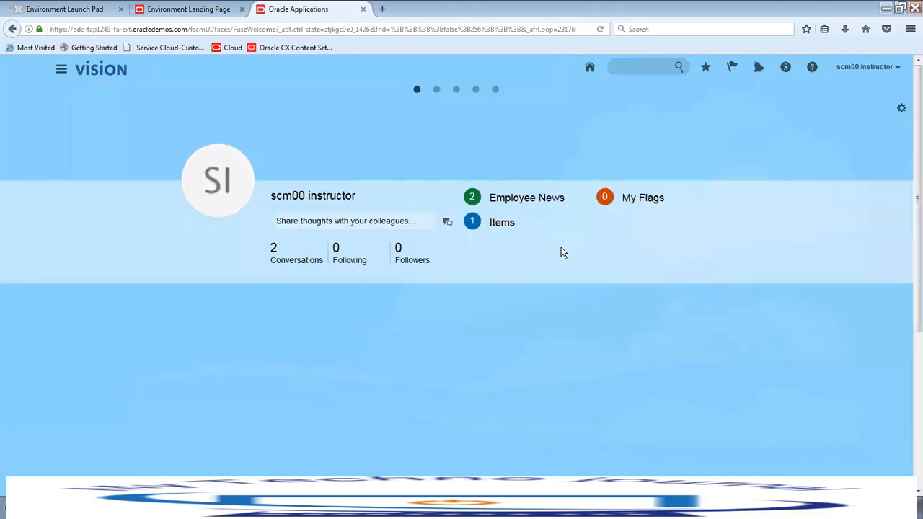
pyautogui.scroll(-3, 692, 288)
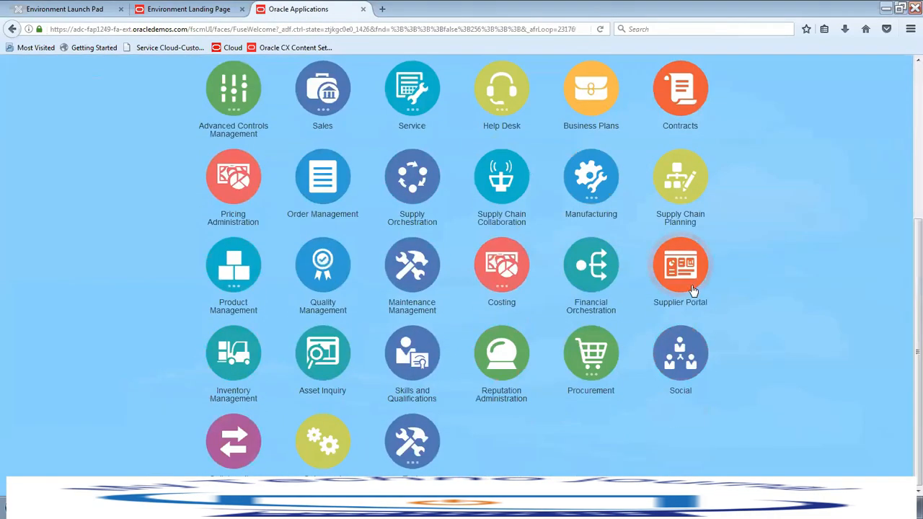
pyautogui.click(226, 265)
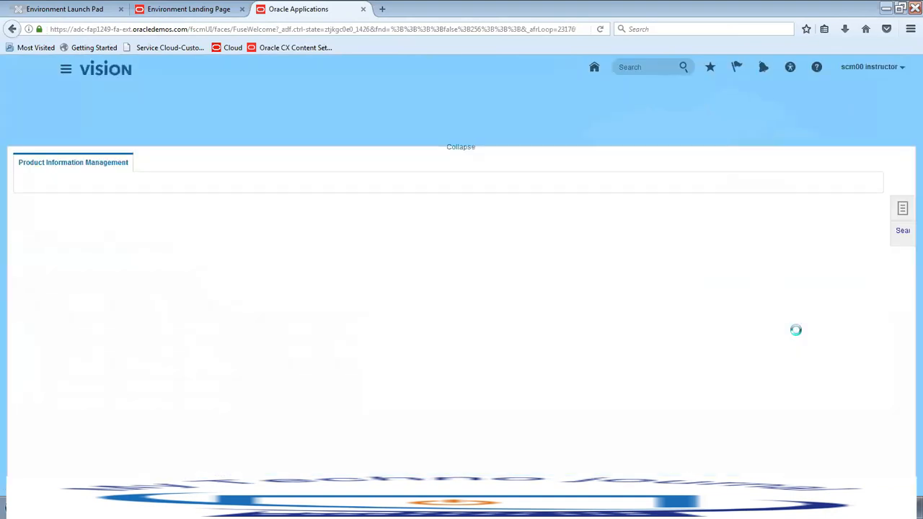
pyautogui.click(898, 211)
pyautogui.click(801, 173)
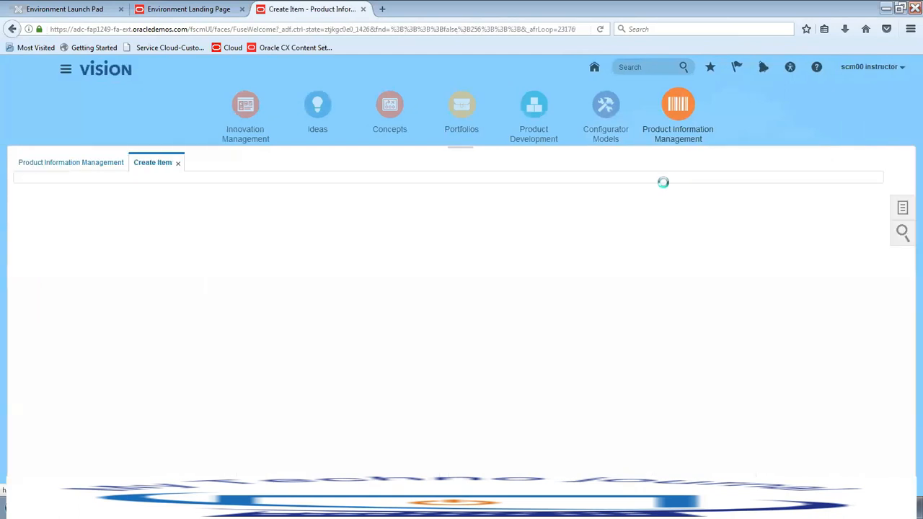
# - Start 5 new items in organization 000 with the Root Item Class and the Finished Goods template
pyautogui.write('000')
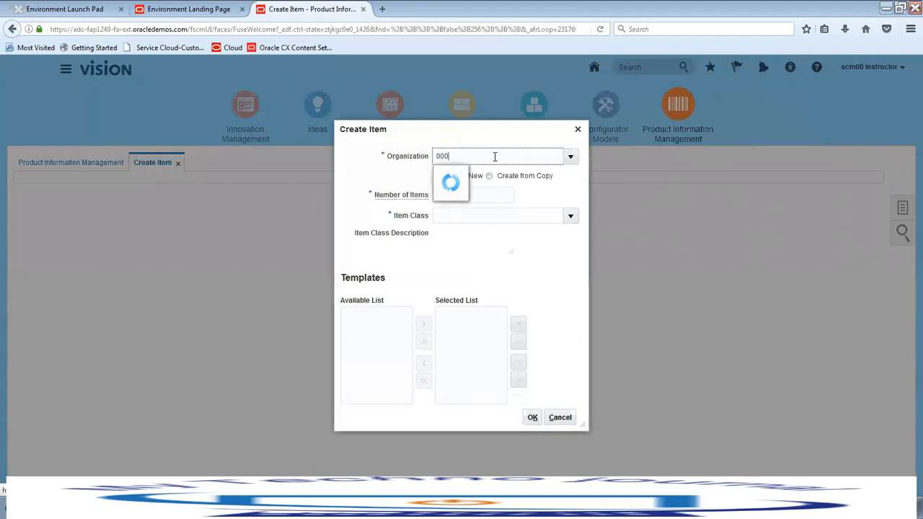
pyautogui.click(478, 173)
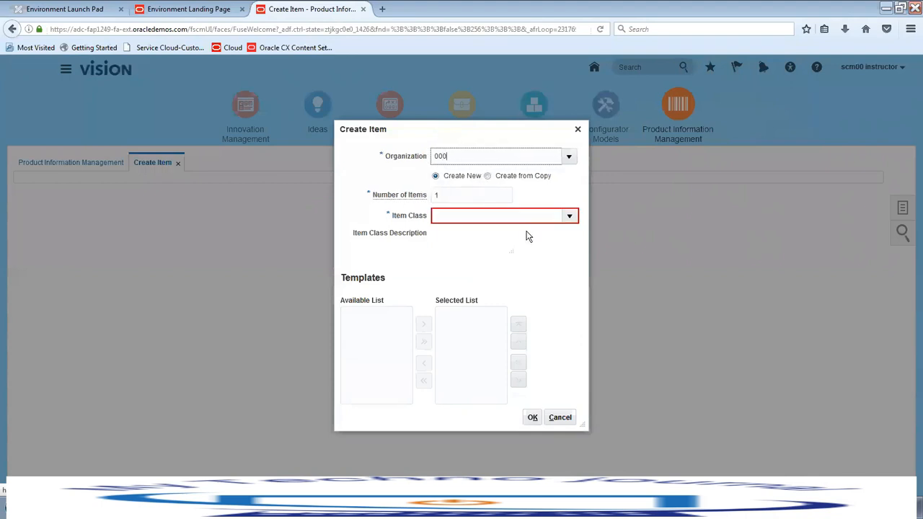
pyautogui.click(465, 199)
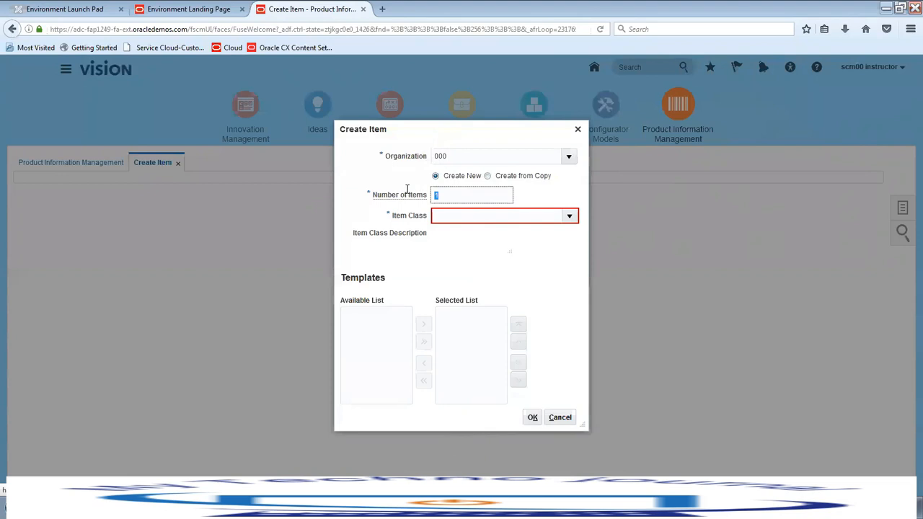
pyautogui.write('5')
pyautogui.press('Tab')
pyautogui.write('root')
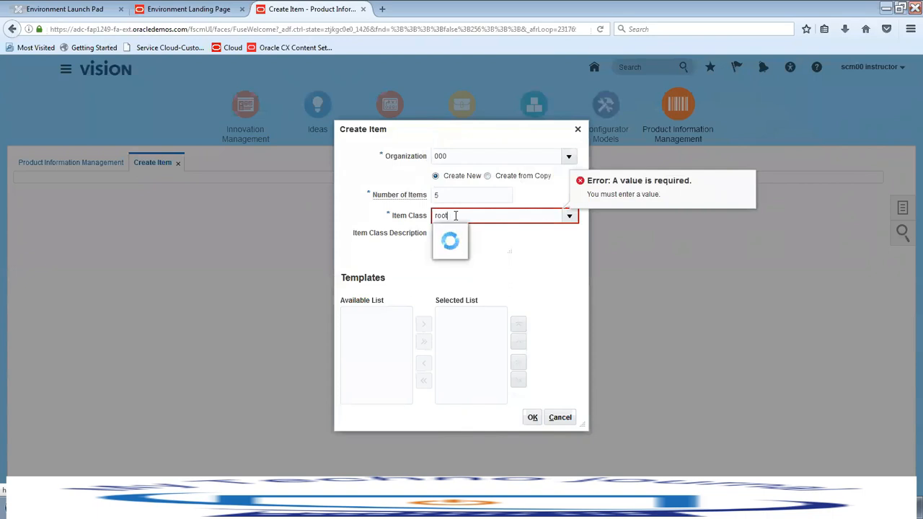
pyautogui.click(459, 234)
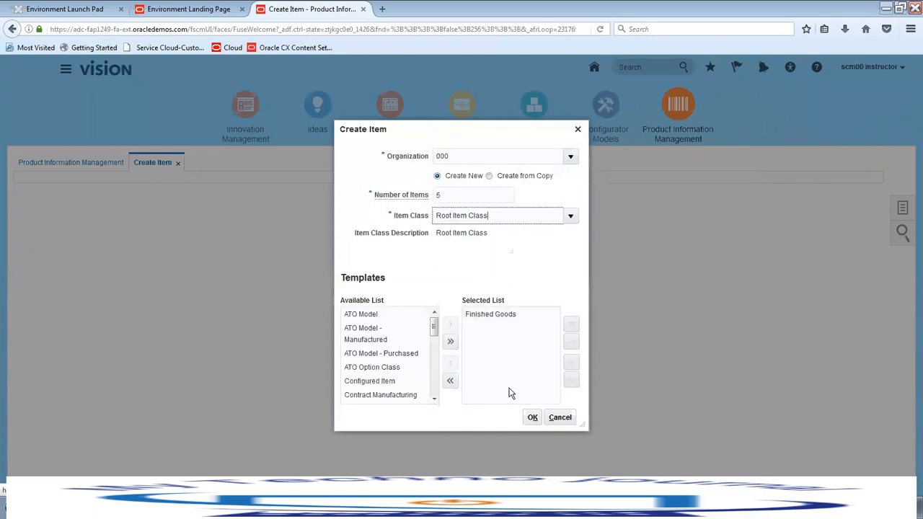
pyautogui.click(492, 317)
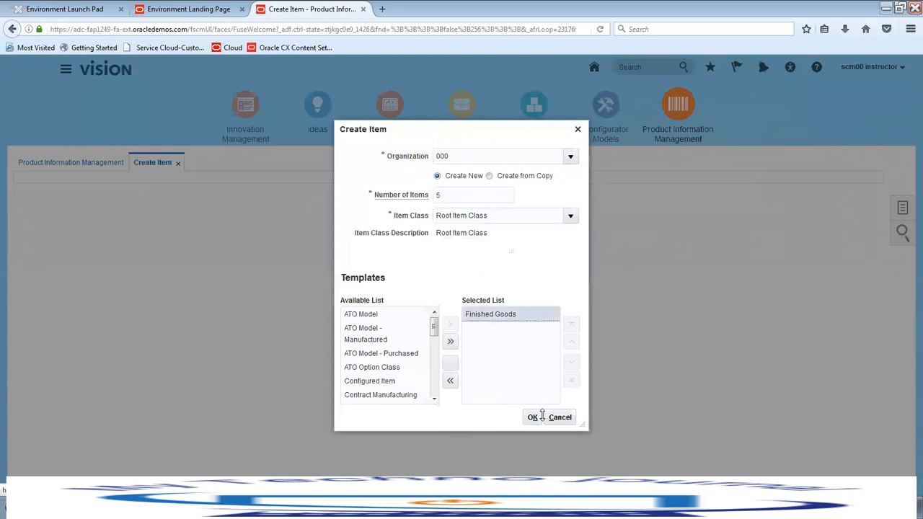
pyautogui.click(532, 418)
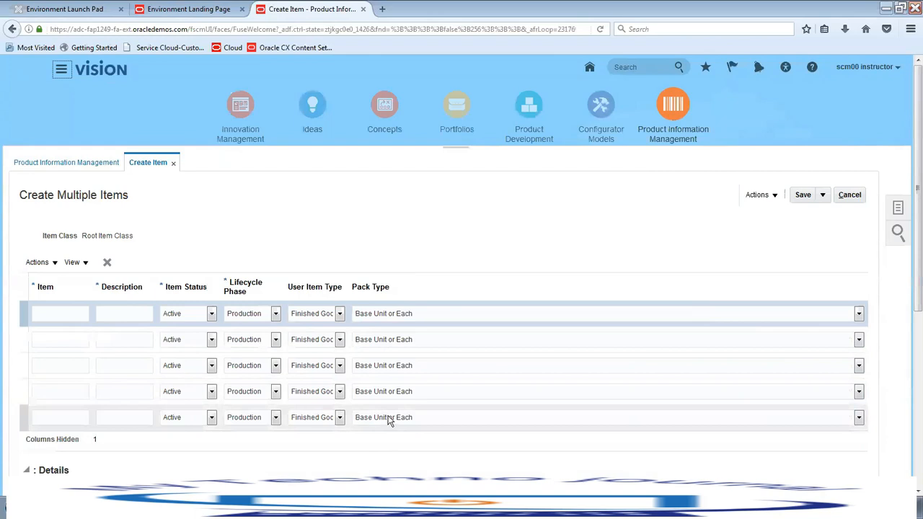
# - Examine the multiple-item rows and their detail attributes, and discard the unsaved items
pyautogui.scroll(-5, 390, 418)
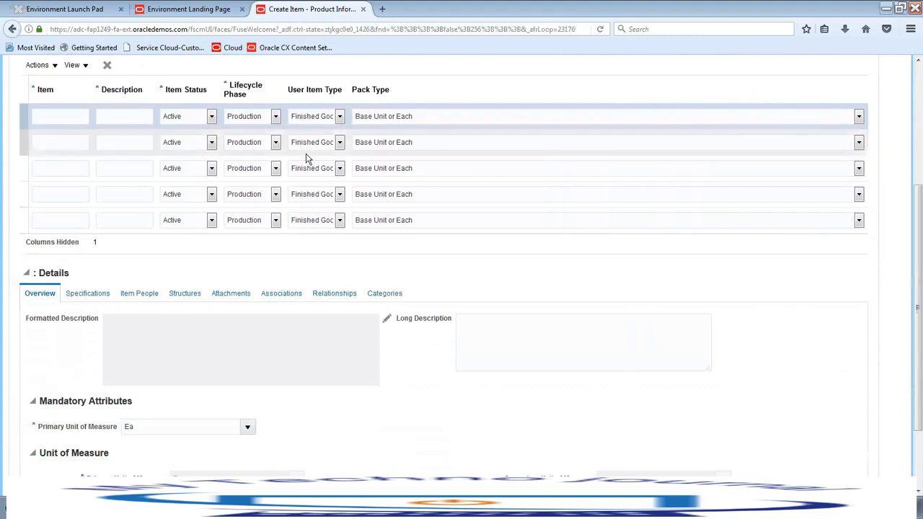
pyautogui.scroll(3, 686, 317)
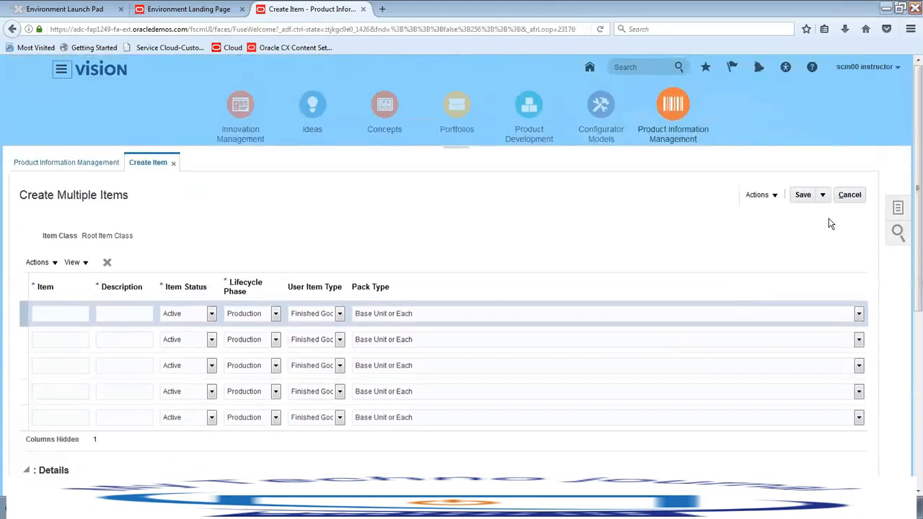
pyautogui.click(850, 196)
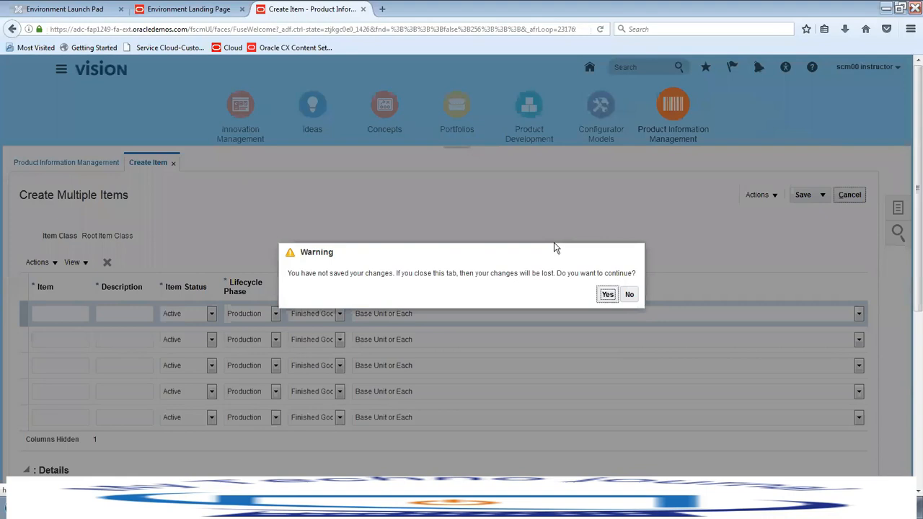
pyautogui.click(607, 294)
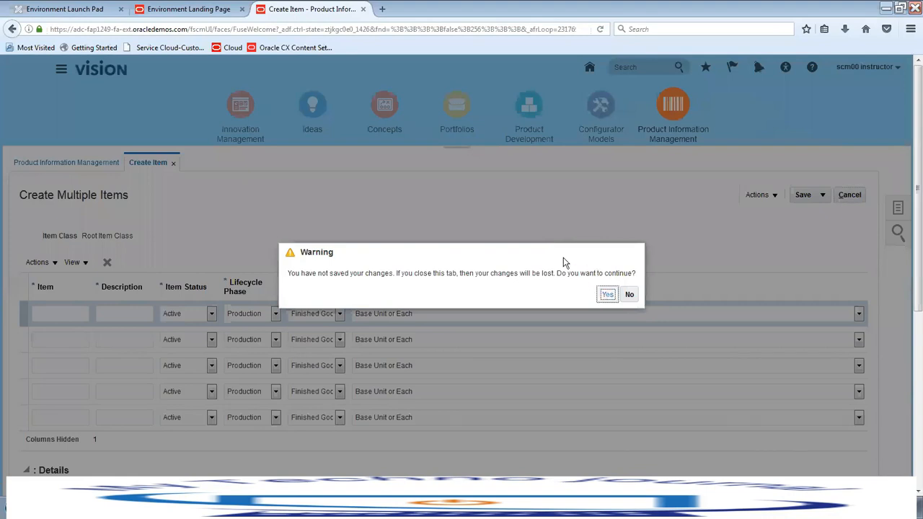